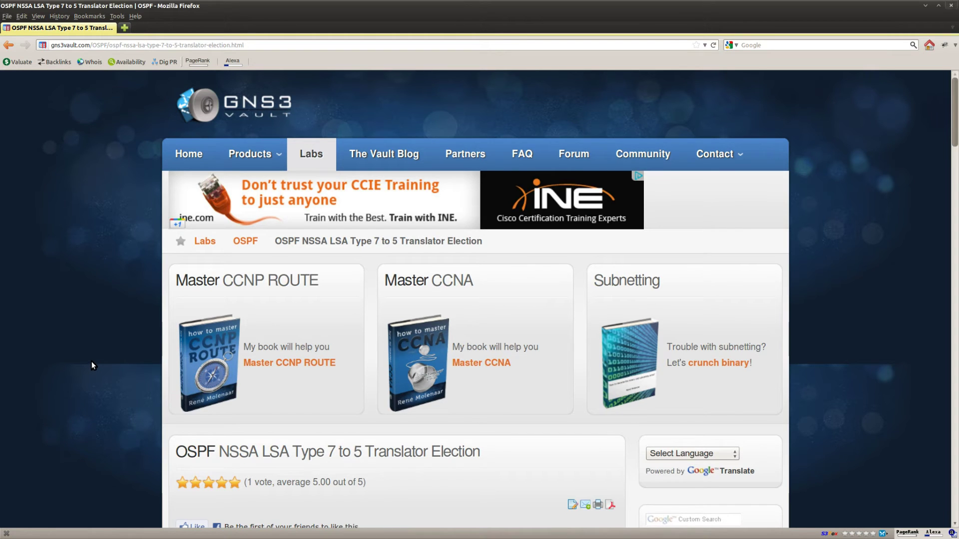
Step: Examine the lab page's scenario, topology diagram and goals, especially the OSPF Area 0 and Area 1 NSSA requirements
{"action": "scroll", "coordinate": [92, 362], "scroll_direction": "down", "scroll_amount": 5}
{"action": "left_click_drag", "start_coordinate": [477, 259], "coordinate": [176, 267]}
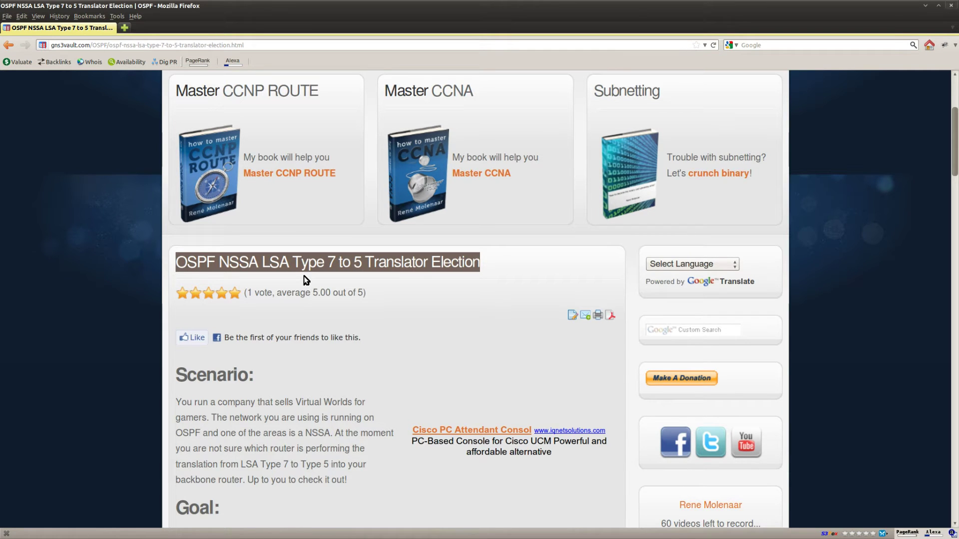
{"action": "scroll", "coordinate": [85, 331], "scroll_direction": "down", "scroll_amount": 10}
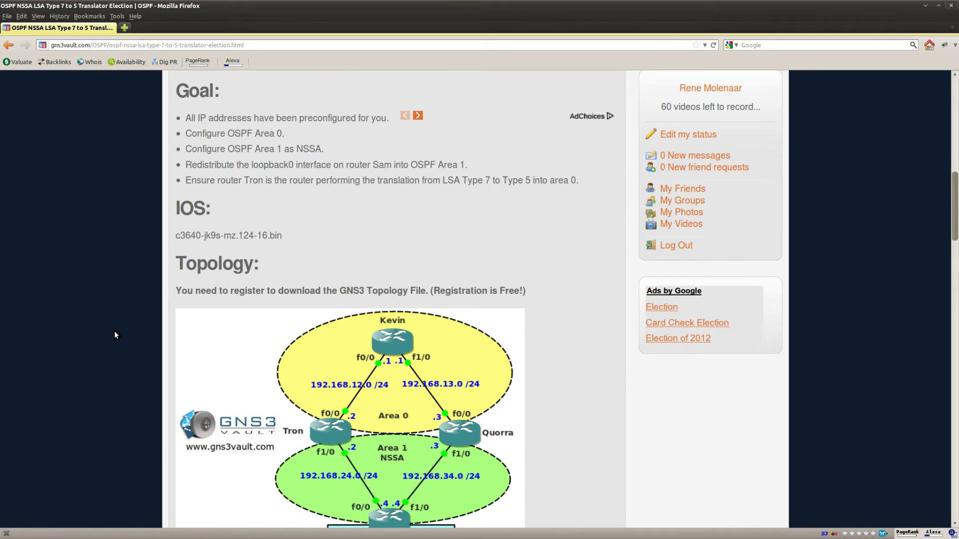
{"action": "scroll", "coordinate": [120, 337], "scroll_direction": "down", "scroll_amount": 3}
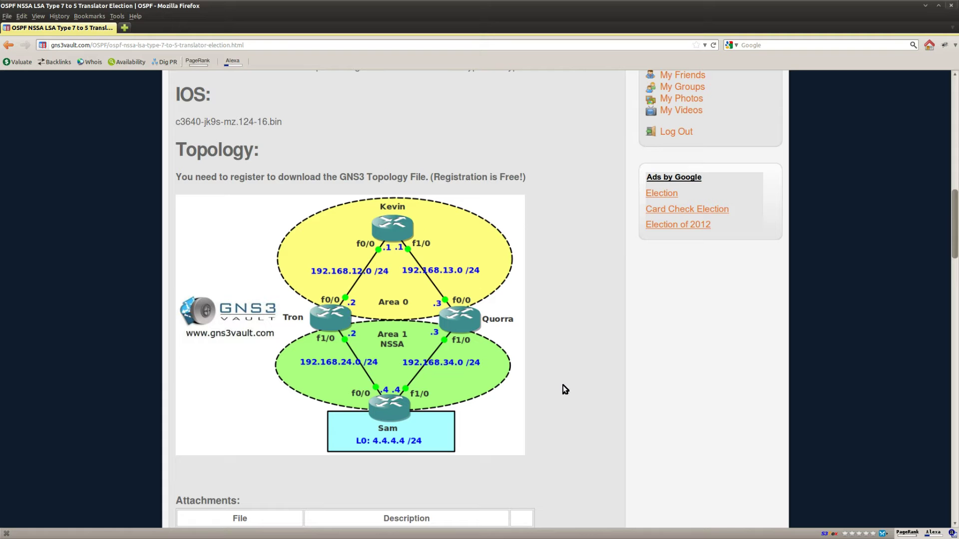
{"action": "scroll", "coordinate": [562, 372], "scroll_direction": "up", "scroll_amount": 3}
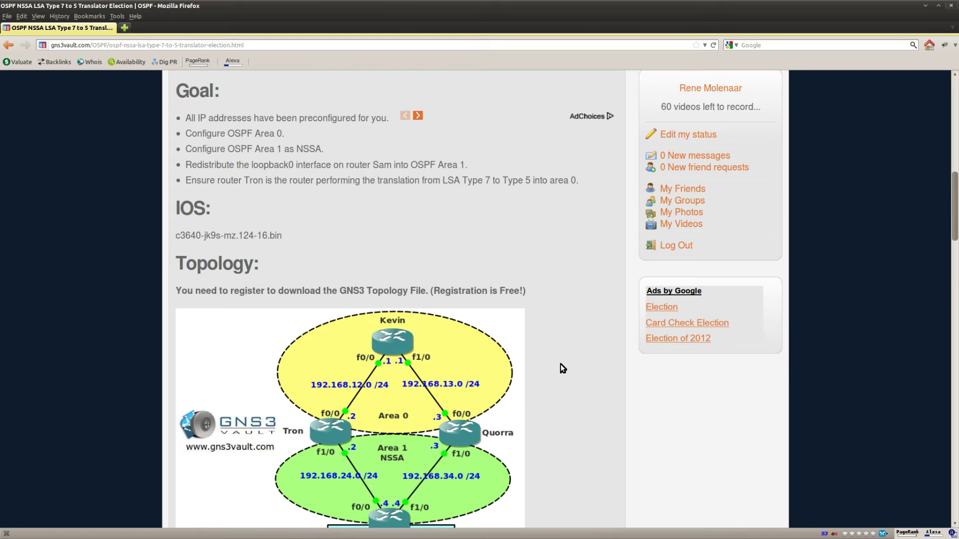
{"action": "scroll", "coordinate": [565, 366], "scroll_direction": "up", "scroll_amount": 5}
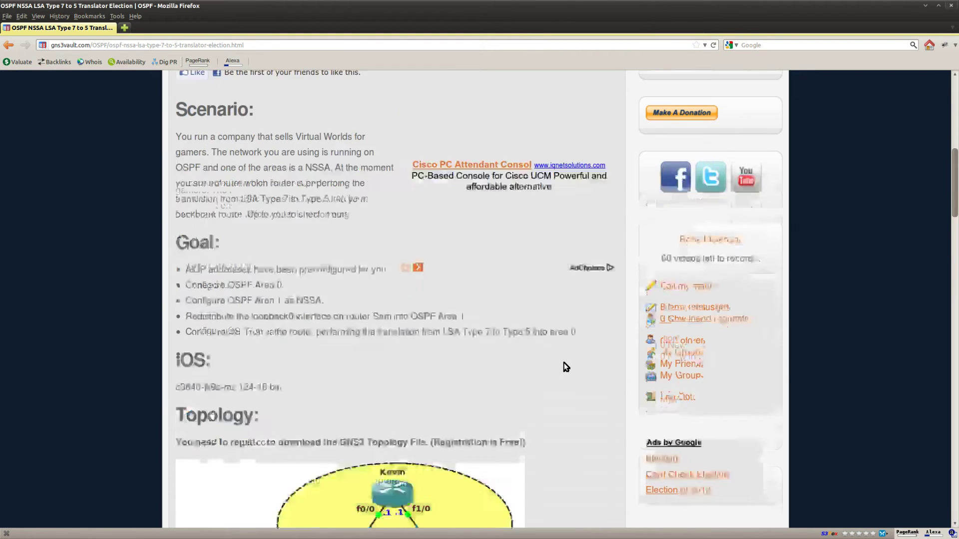
{"action": "scroll", "coordinate": [226, 360], "scroll_direction": "down", "scroll_amount": 4}
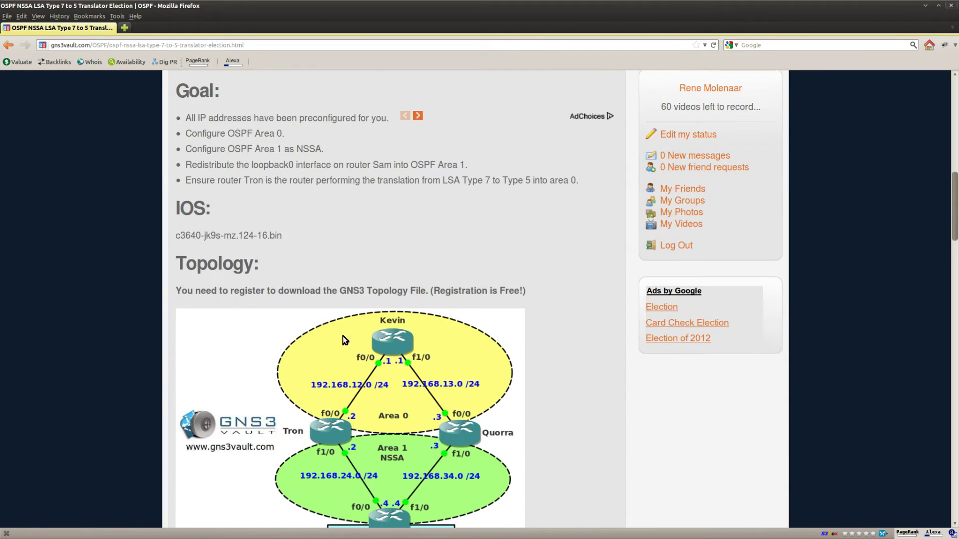
{"action": "left_click_drag", "start_coordinate": [288, 173], "coordinate": [176, 174]}
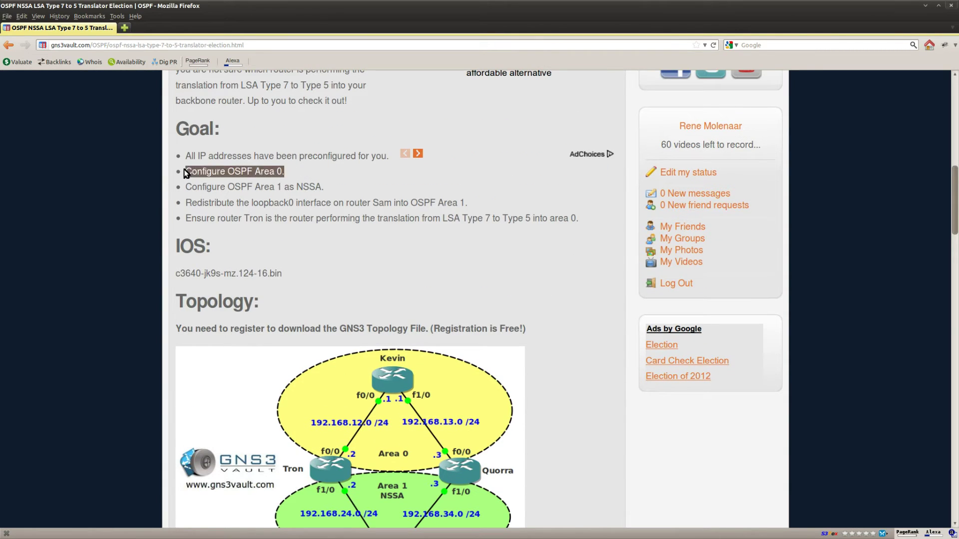
{"action": "left_click_drag", "start_coordinate": [327, 189], "coordinate": [185, 195]}
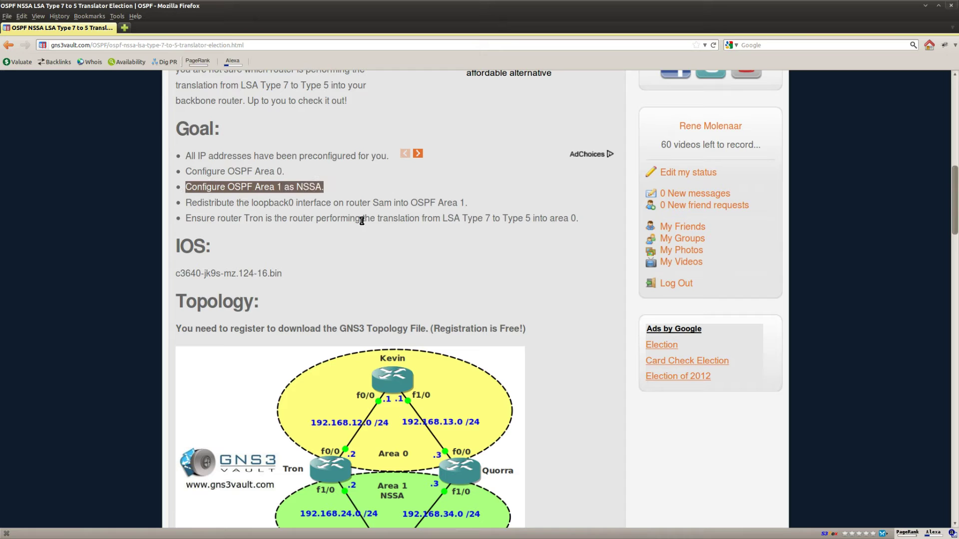
{"action": "left_click_drag", "start_coordinate": [298, 174], "coordinate": [226, 173]}
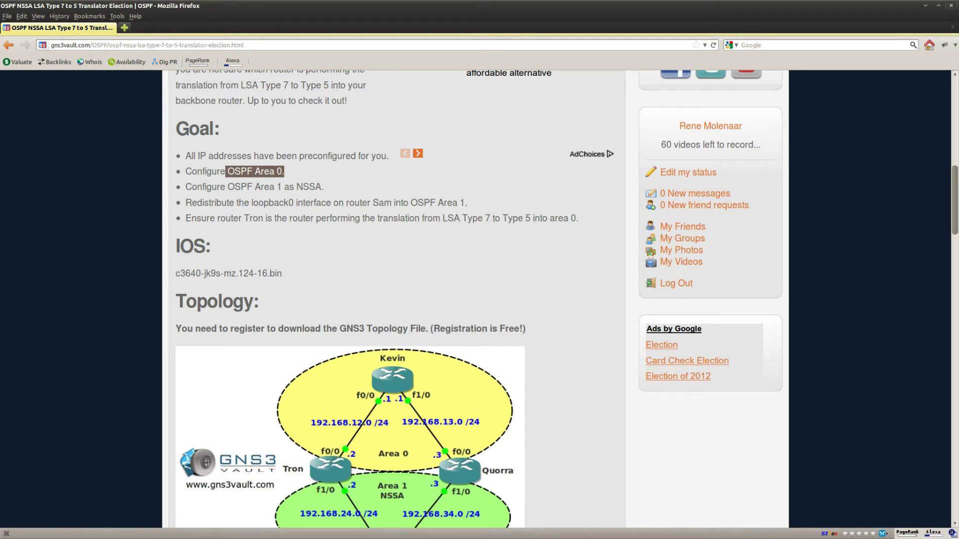
Step: Switch to the router terminal and, on Kevin, enter privileged and global configuration mode and start OSPF process 1
{"action": "key", "text": "alt+Tab"}
{"action": "left_click", "coordinate": [129, 533]}
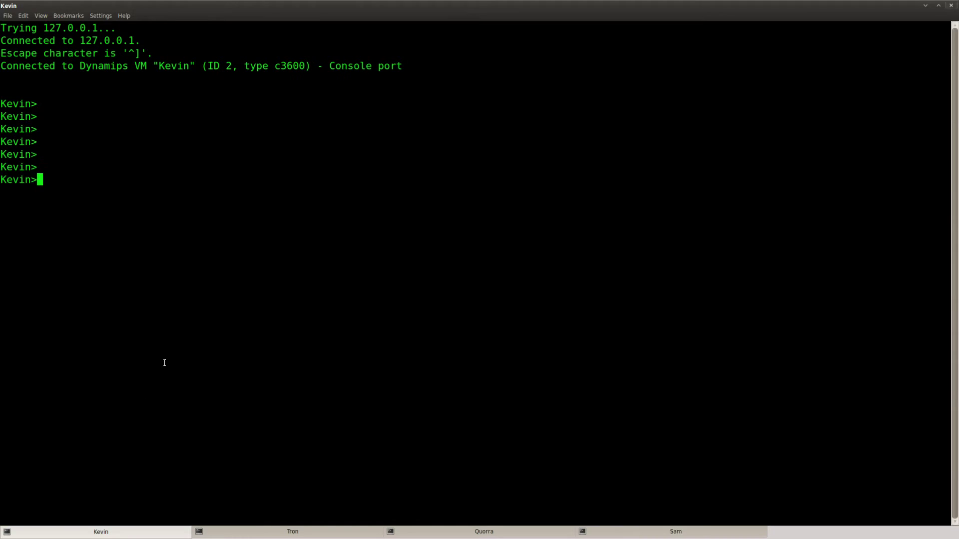
{"action": "key", "text": "Return"}
{"action": "key", "text": "Return"}
{"action": "type", "text": "ena"}
{"action": "key", "text": "Return"}
{"action": "type", "text": "conf t"}
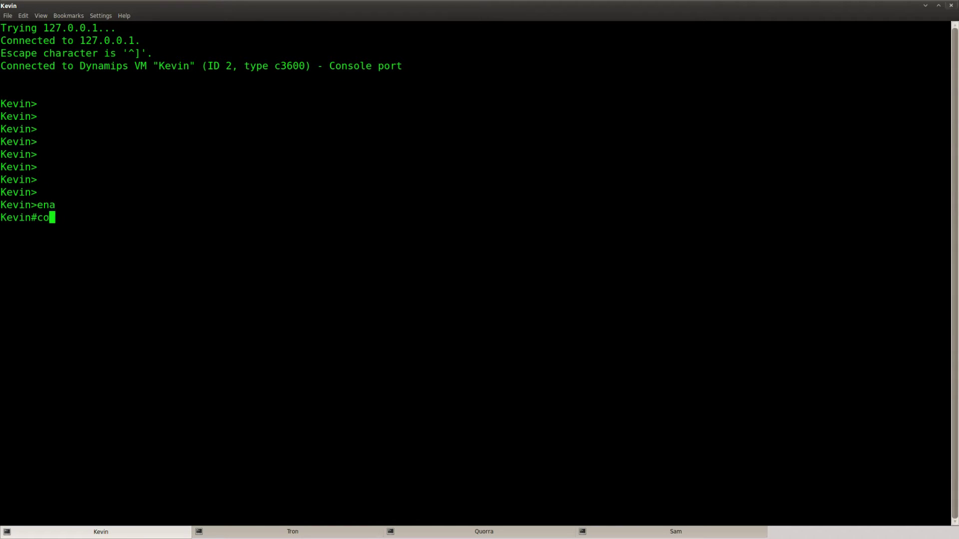
{"action": "key", "text": "Return"}
{"action": "type", "text": "router ospf 1"}
{"action": "key", "text": "Return"}
Step: Enable OSPF on all of Kevin's interfaces with network 0.0.0.0 255.255.255.255 in area 0
{"action": "type", "text": "net"}
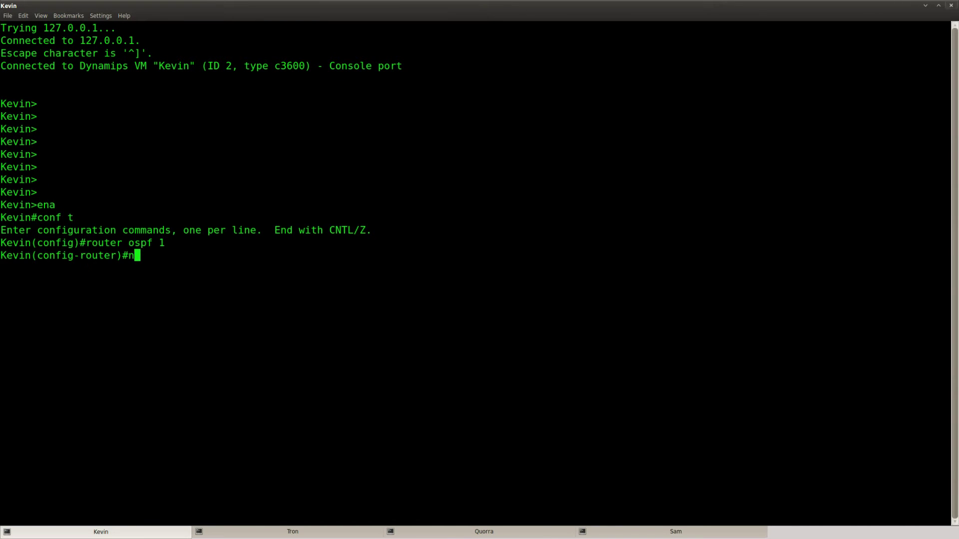
{"action": "key", "text": "Tab"}
{"action": "type", "text": "0.0.0.0 255.2"}
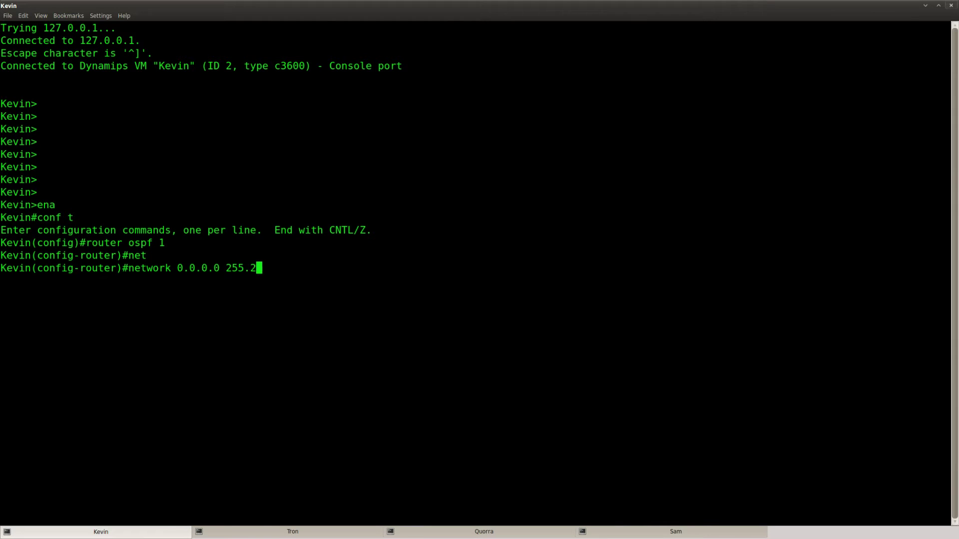
{"action": "type", "text": "55.255.255 area 0"}
{"action": "key", "text": "Return"}
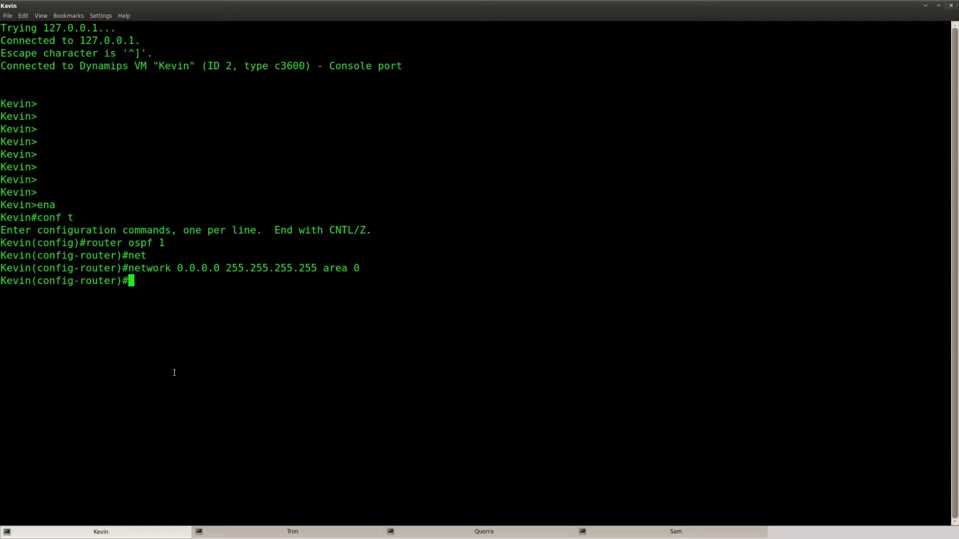
{"action": "key", "text": "Return"}
Step: On router Tron, enter privileged and global configuration mode and start OSPF process 1
{"action": "left_click", "coordinate": [264, 534]}
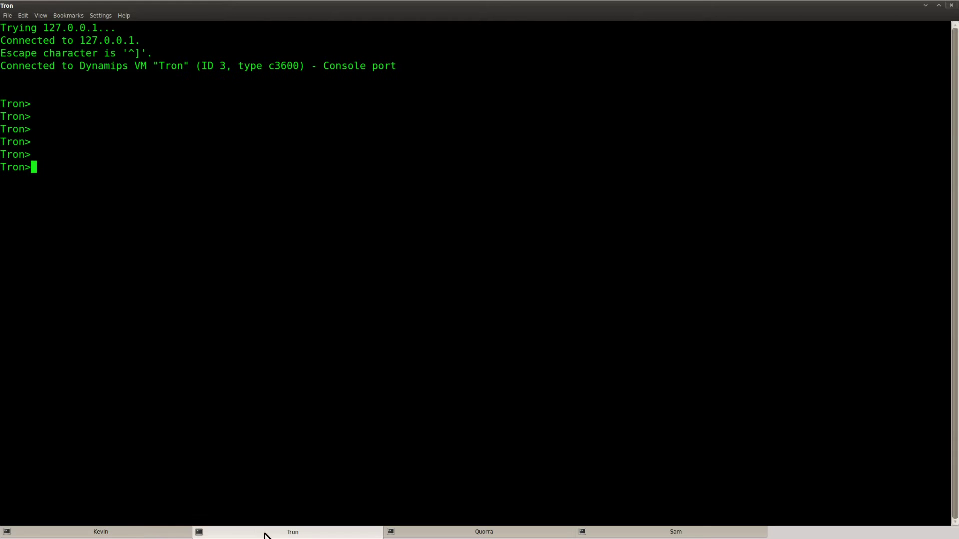
{"action": "key", "text": "Return"}
{"action": "key", "text": "Return"}
{"action": "type", "text": "ena"}
{"action": "key", "text": "Return"}
{"action": "type", "text": "conf t"}
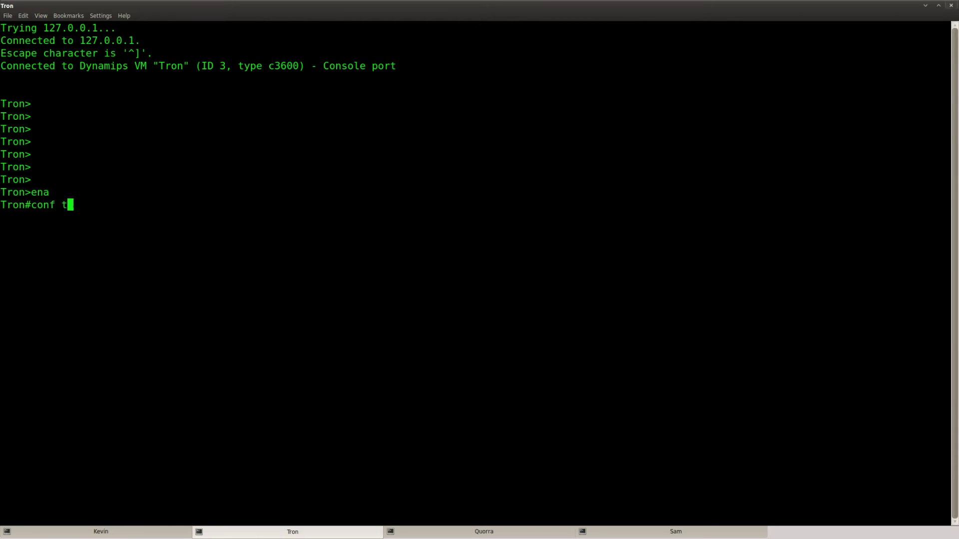
{"action": "key", "text": "Return"}
{"action": "type", "text": "router ospf 1"}
{"action": "key", "text": "Return"}
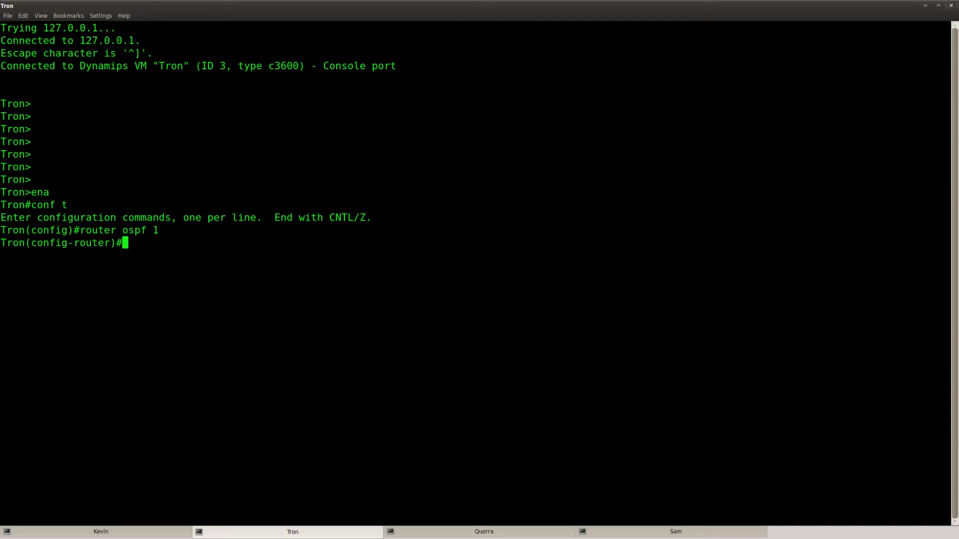
Step: Add network 192.168.12.0 with wildcard 0.0.0.255 to OSPF area 0 on Tron
{"action": "type", "text": "net"}
{"action": "key", "text": "Tab"}
{"action": "type", "text": "192.168"}
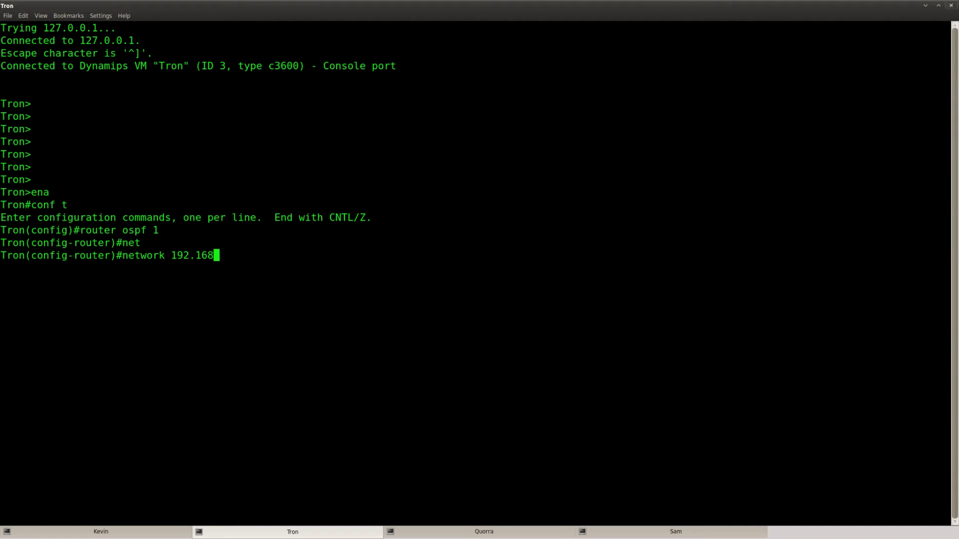
{"action": "type", "text": ".12.0 0.0.0.255 area 0"}
{"action": "key", "text": "Return"}
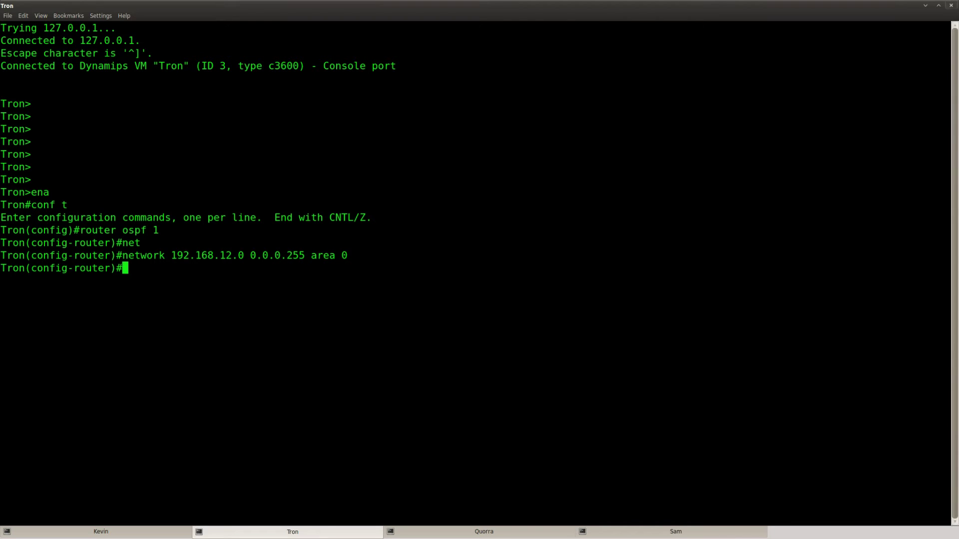
Step: Add network 192.168.24.0 with wildcard 0.0.0.255 to OSPF area 1 on Tron
{"action": "type", "text": "net"}
{"action": "key", "text": "Tab"}
{"action": "type", "text": "19"}
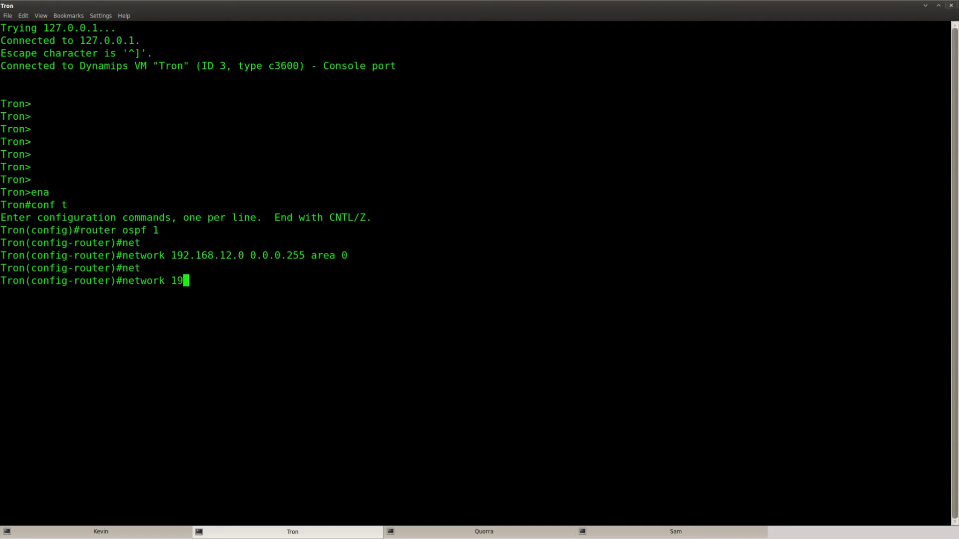
{"action": "type", "text": "2.168.24.0 0.0.0.255 area 1"}
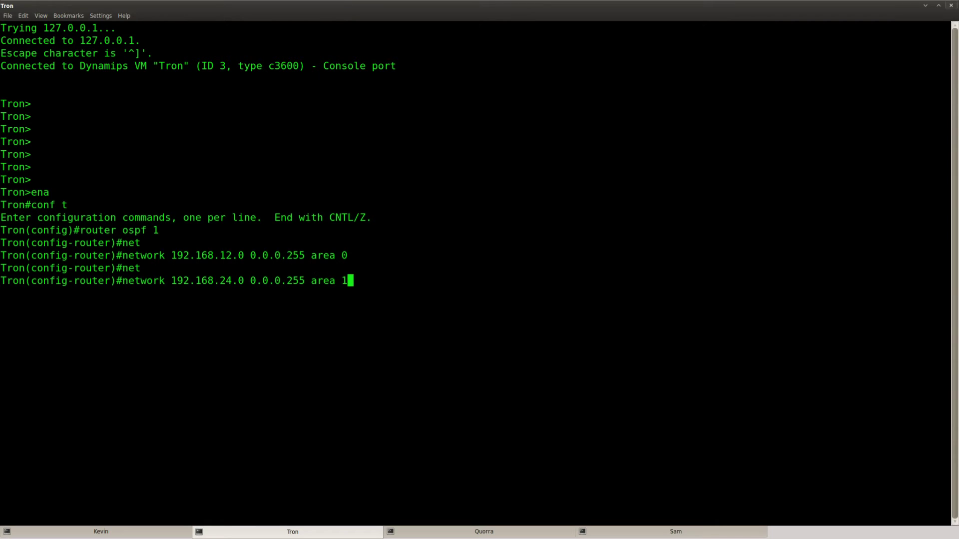
{"action": "key", "text": "Return"}
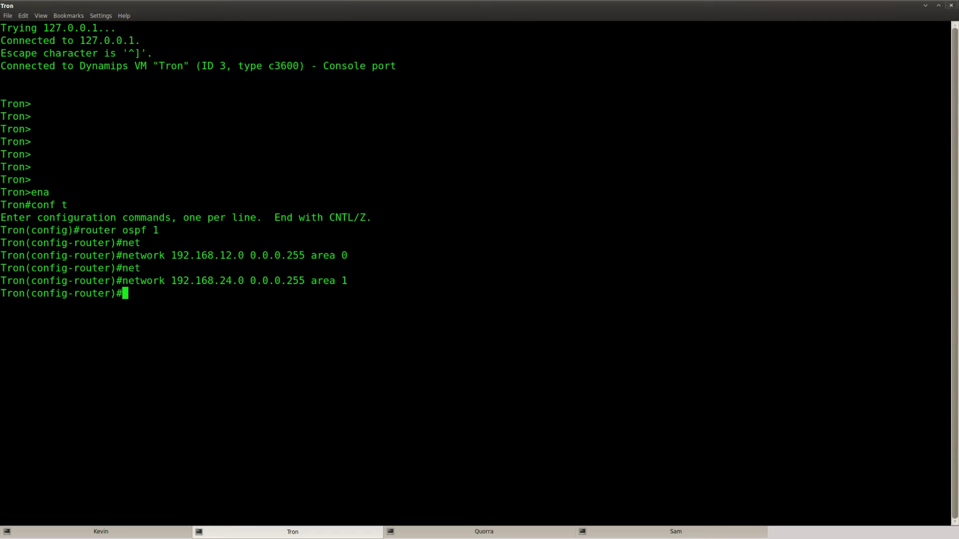
Step: Configure OSPF area 1 as an NSSA on Tron with area 1 nssa
{"action": "type", "text": "area 1 ns"}
{"action": "key", "text": "Tab"}
{"action": "key", "text": "Return"}
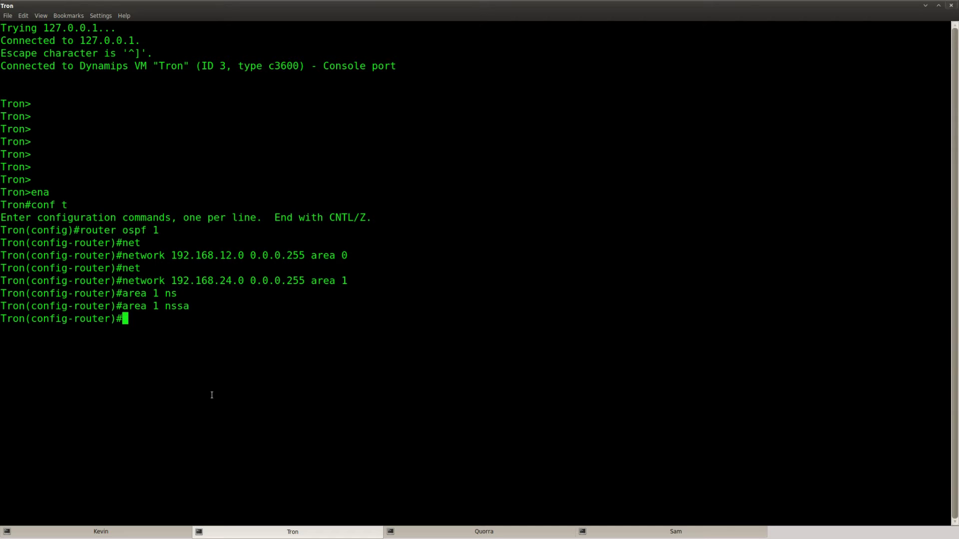
Step: On router Quorra, enter privileged and global configuration mode and start OSPF process 1
{"action": "left_click", "coordinate": [452, 533]}
{"action": "key", "text": "Return"}
{"action": "key", "text": "Return"}
{"action": "type", "text": "ena"}
{"action": "key", "text": "Return"}
{"action": "type", "text": "conf t"}
{"action": "key", "text": "Return"}
{"action": "type", "text": "router ospf 1"}
{"action": "key", "text": "Return"}
Step: Add network 192.168.13.0 with wildcard 0.0.0.255 to OSPF area 0 on Quorra
{"action": "type", "text": "net"}
{"action": "key", "text": "Tab"}
{"action": "type", "text": "192.168"}
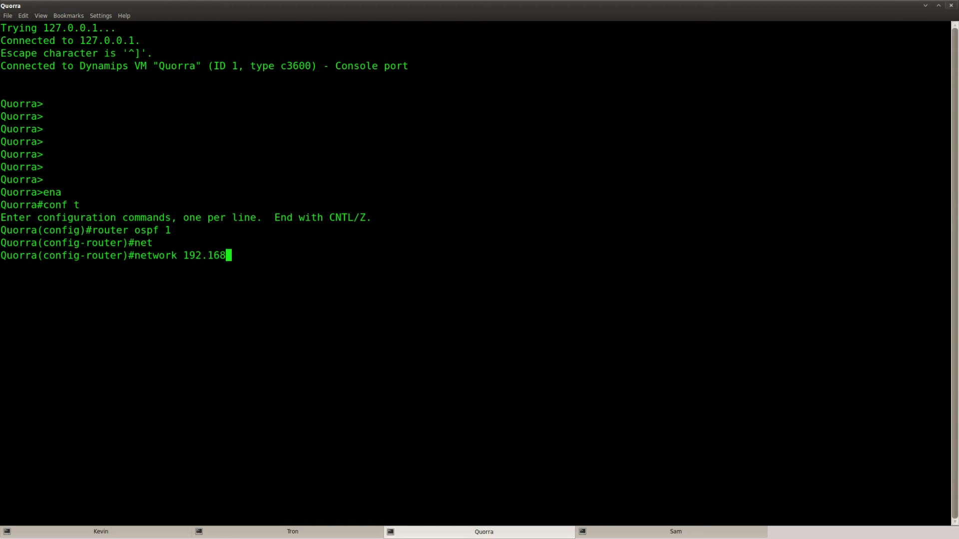
{"action": "type", "text": ".13.0 0.0.0.255 area 0"}
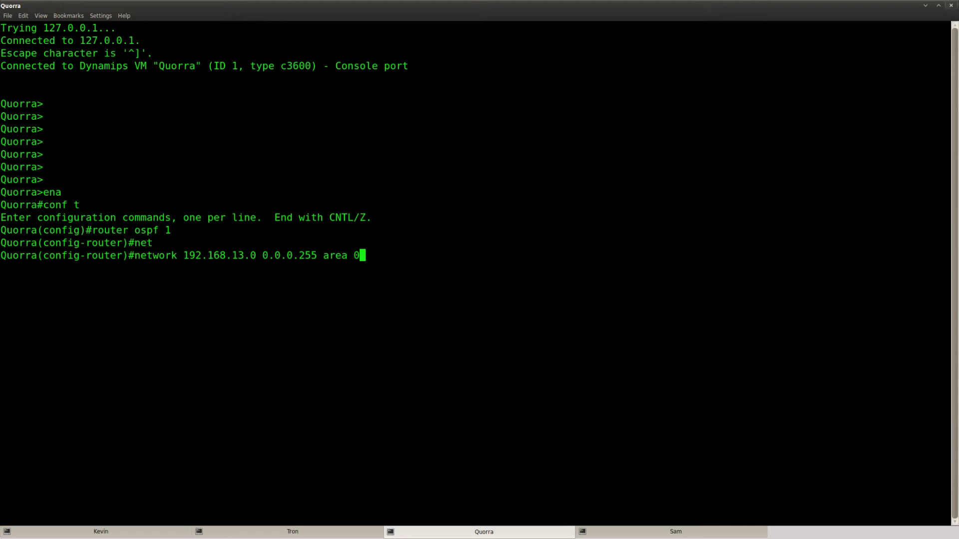
{"action": "key", "text": "Return"}
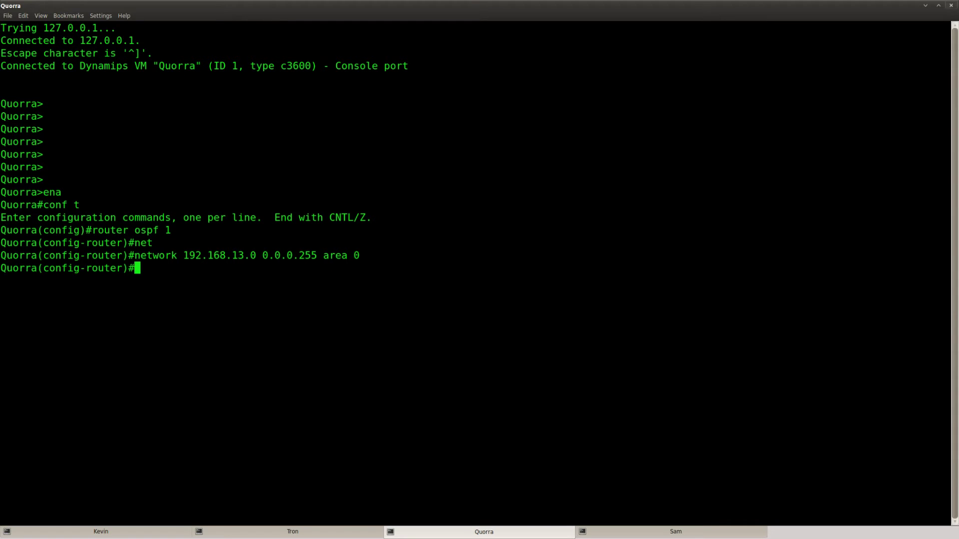
Step: Add network 192.168.34.0 with wildcard 0.0.0.255 to OSPF area 1 on Quorra
{"action": "type", "text": "net"}
{"action": "key", "text": "Tab"}
{"action": "type", "text": "192.168.345"}
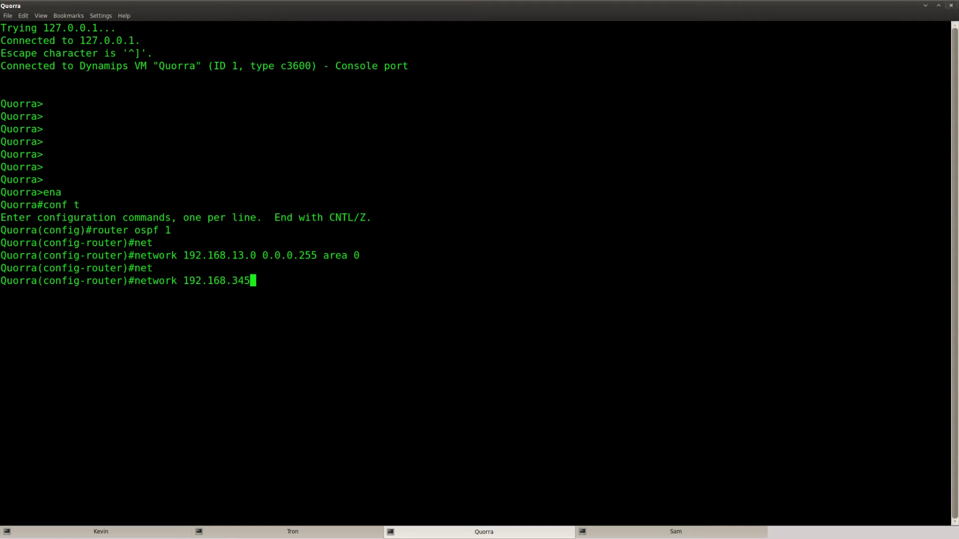
{"action": "key", "text": "BackSpace"}
{"action": "type", "text": ".0 0.0.0.255 area 1"}
{"action": "key", "text": "Return"}
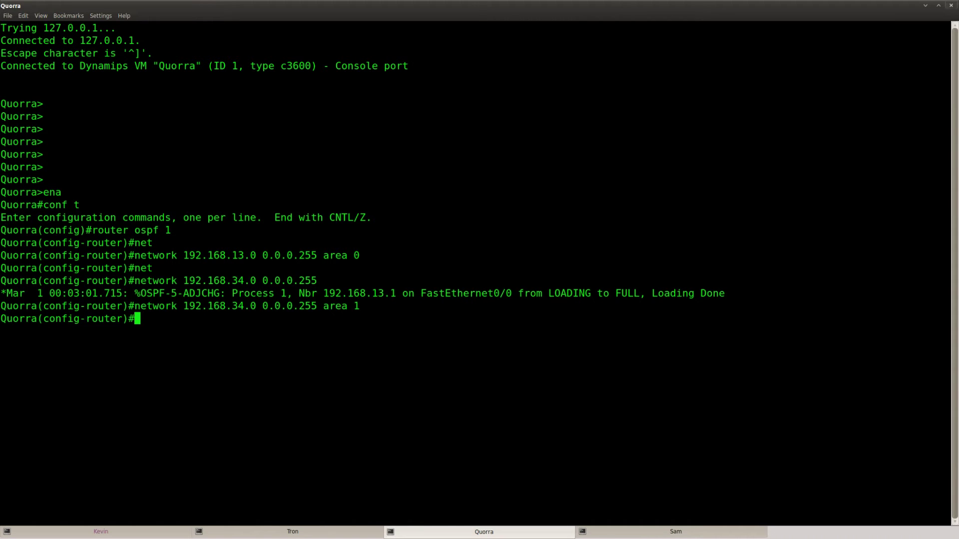
{"action": "key", "text": "Return"}
{"action": "key", "text": "Return"}
{"action": "key", "text": "Return"}
Step: Configure OSPF area 1 as an NSSA on Quorra with area 1 nssa
{"action": "type", "text": "area 1 nss"}
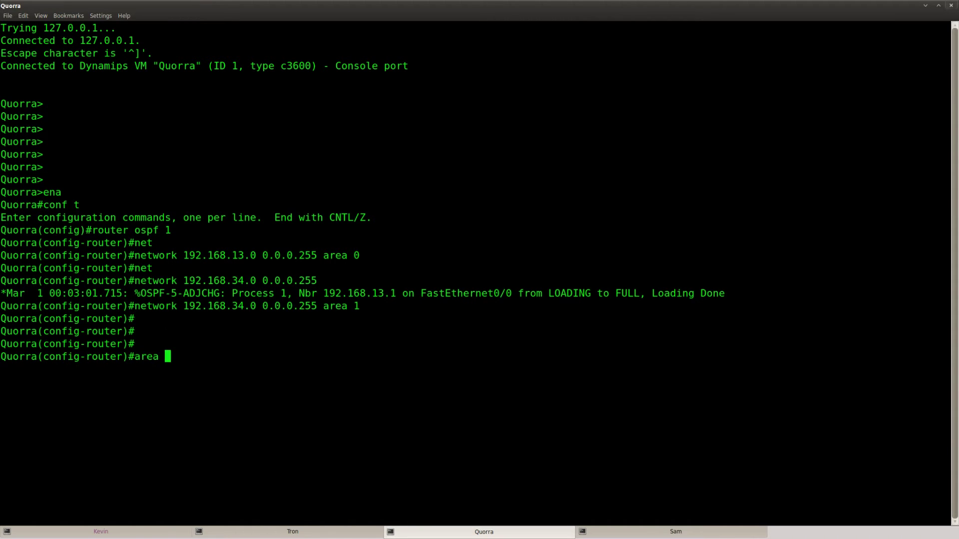
{"action": "key", "text": "Tab"}
{"action": "key", "text": "Return"}
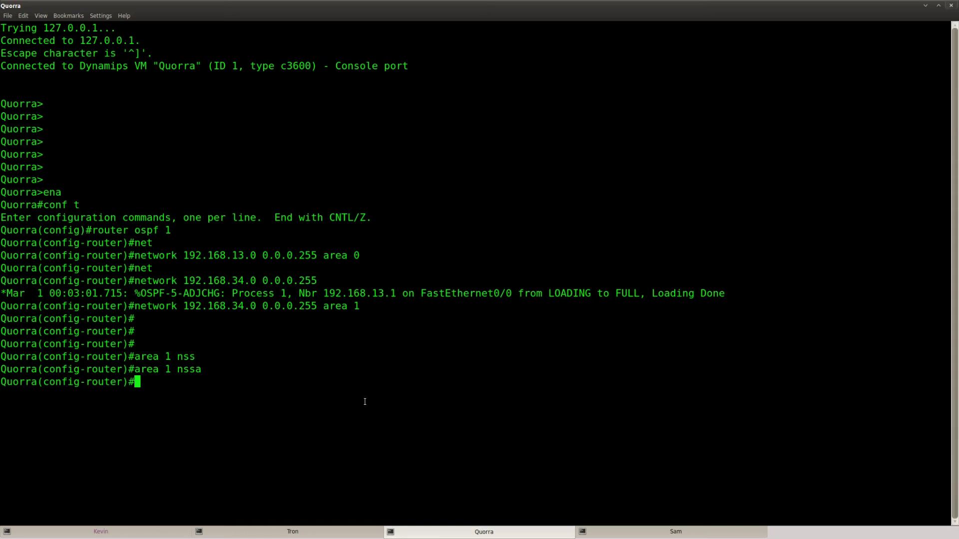
{"action": "key", "text": "Return"}
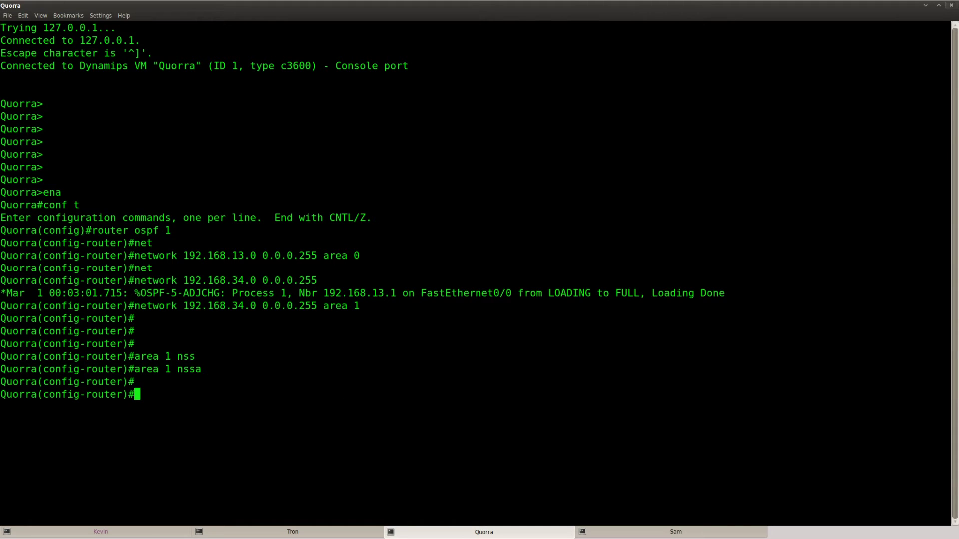
Step: On router Sam, enter privileged and global configuration mode and start OSPF process 1
{"action": "left_click", "coordinate": [758, 537]}
{"action": "key", "text": "Return"}
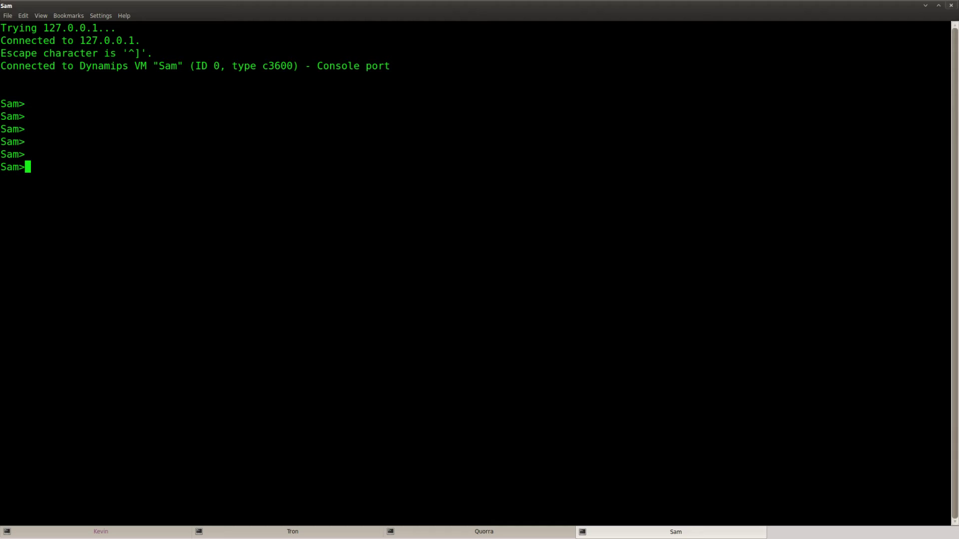
{"action": "type", "text": "ena"}
{"action": "key", "text": "Return"}
{"action": "type", "text": "conf t"}
{"action": "key", "text": "Return"}
{"action": "type", "text": "rou"}
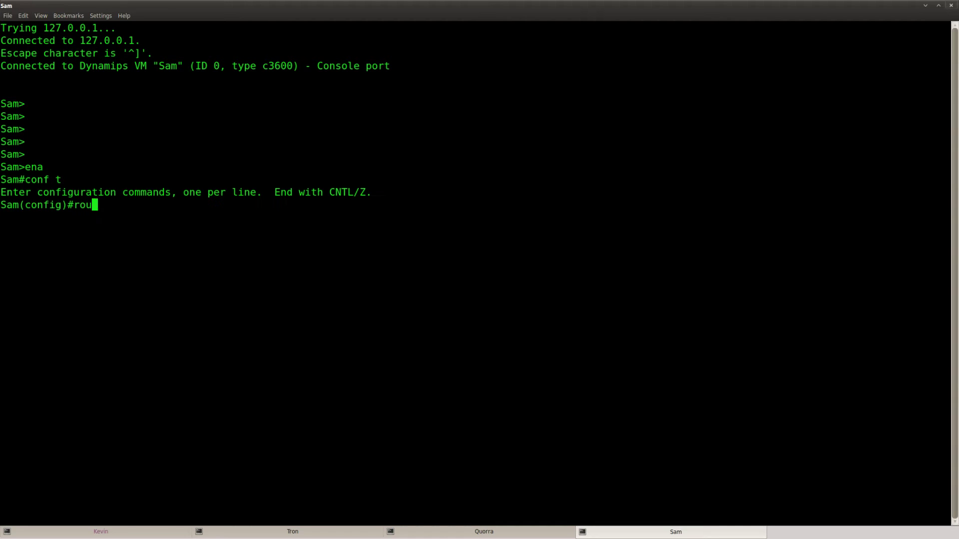
{"action": "type", "text": "ter ospf 1"}
{"action": "key", "text": "Return"}
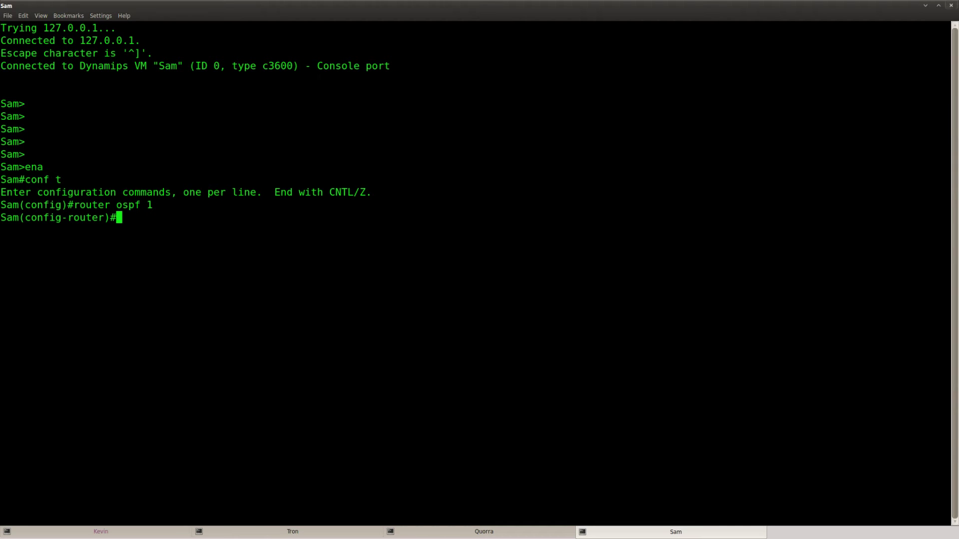
Step: Add network 192.168.24.0 with wildcard 0.0.0.255 to OSPF area 1 on Sam
{"action": "type", "text": "net"}
{"action": "key", "text": "Tab"}
{"action": "type", "text": "192.168"}
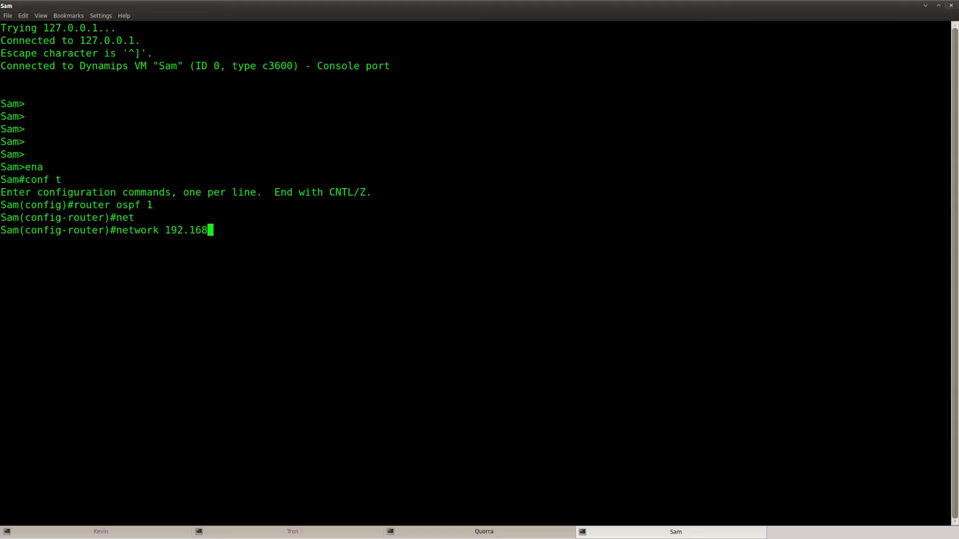
{"action": "type", "text": ".24.0 0.0.0.255 area 0"}
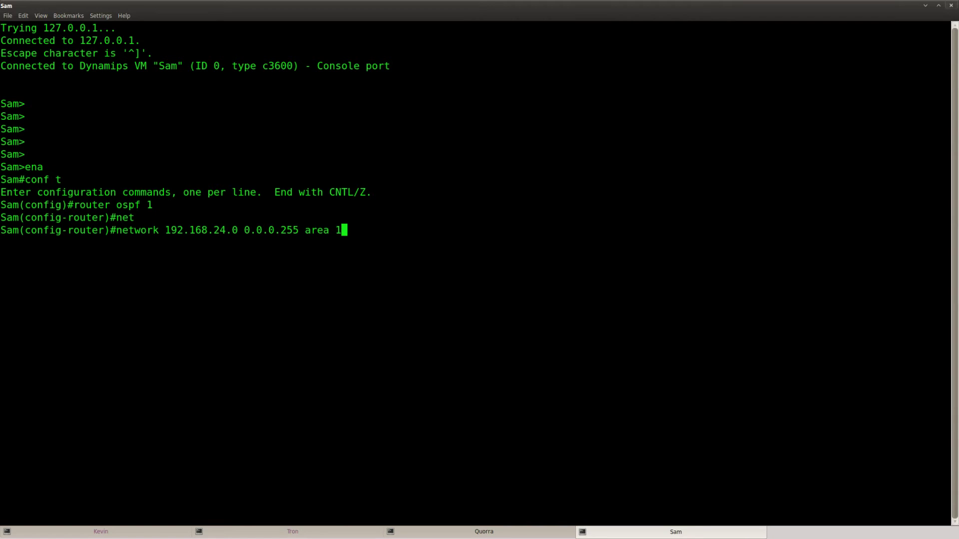
{"action": "key", "text": "Return"}
Step: Add network 192.168.34.0 with wildcard 0.0.0.255 to OSPF area 1 on Sam
{"action": "type", "text": "net"}
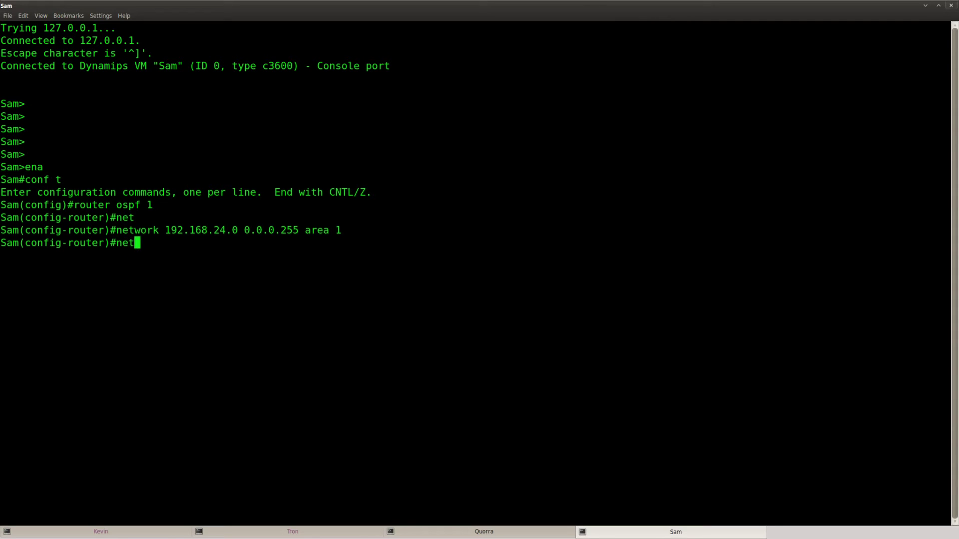
{"action": "key", "text": "Tab"}
{"action": "type", "text": "192.168.34.0 0."}
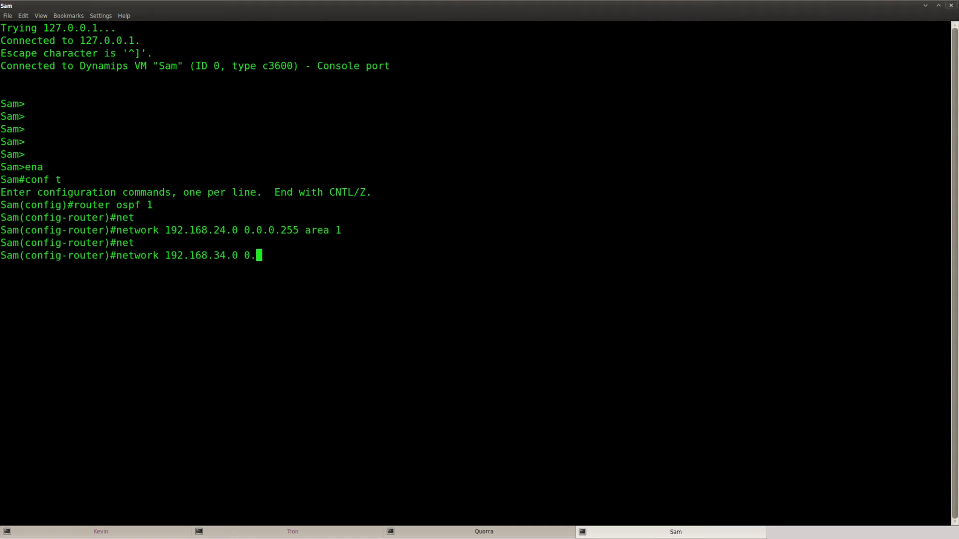
{"action": "type", "text": "0.0.255 area 1"}
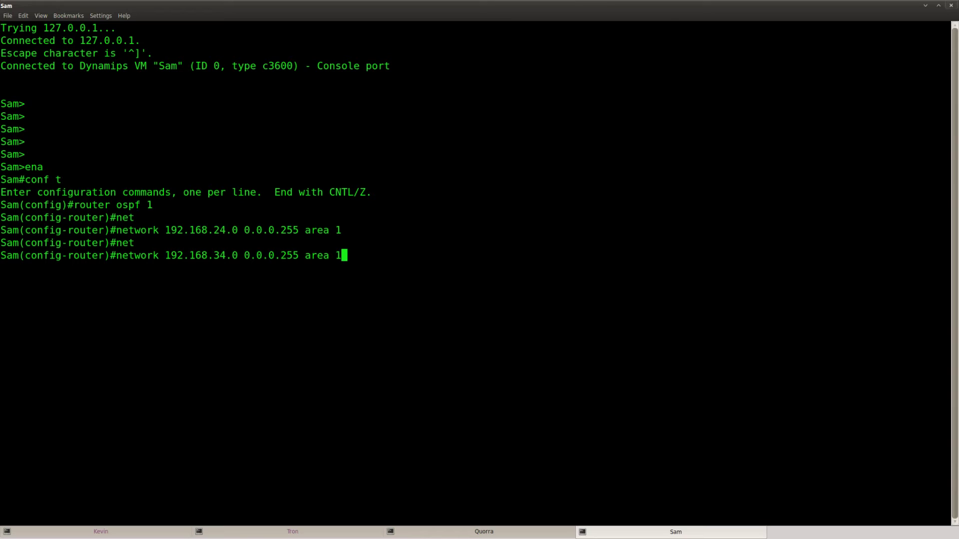
{"action": "key", "text": "Return"}
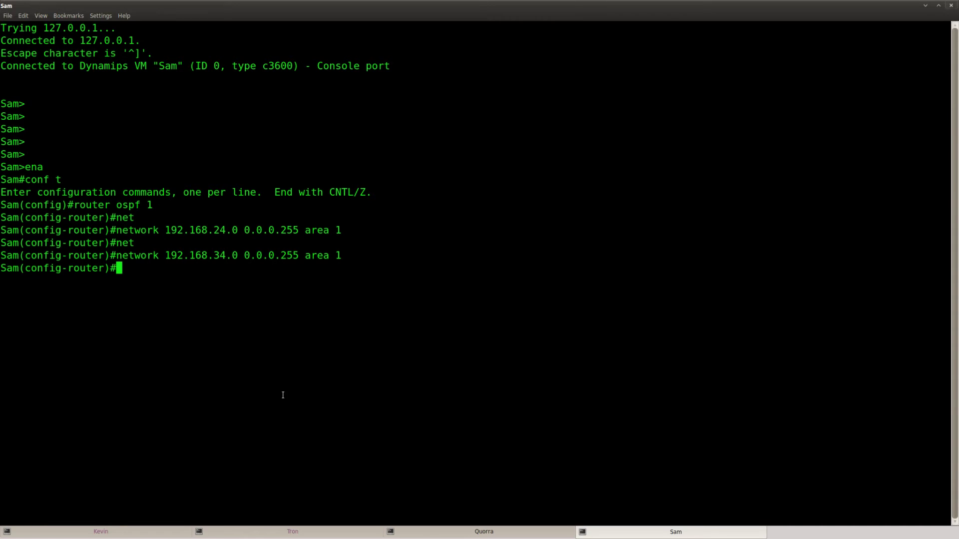
Step: Configure OSPF area 1 as an NSSA on Sam with area 1 nssa
{"action": "key", "text": "Return"}
{"action": "type", "text": "area 1 n"}
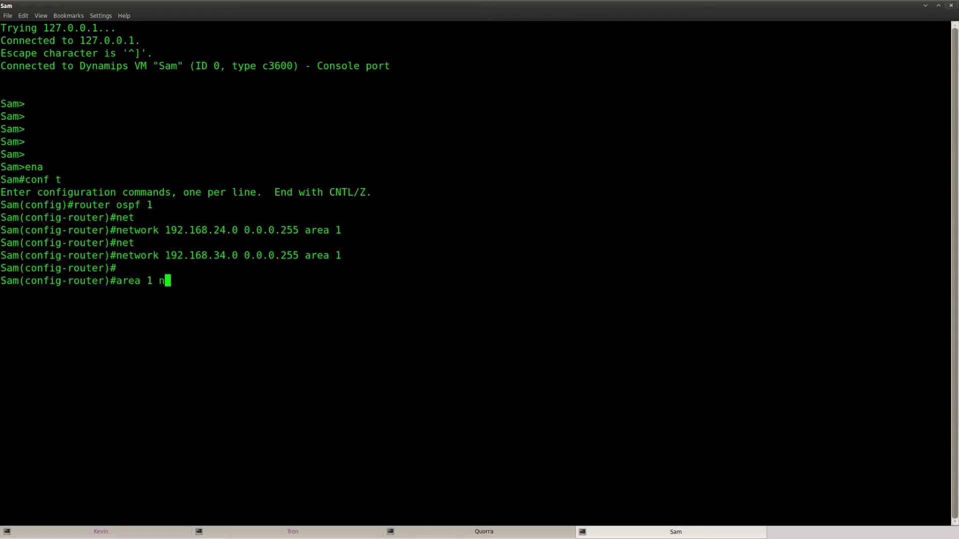
{"action": "key", "text": "Tab"}
{"action": "key", "text": "Return"}
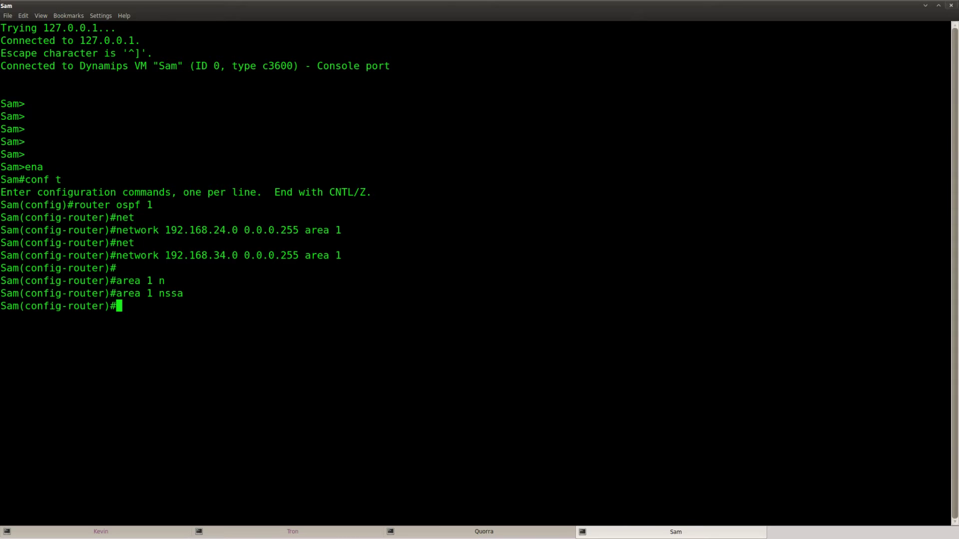
Step: Switch to the lab page in Firefox and review the goals on area 0, NSSA area 1 and redistributing Sam's loopback0
{"action": "key", "text": "alt+Tab"}
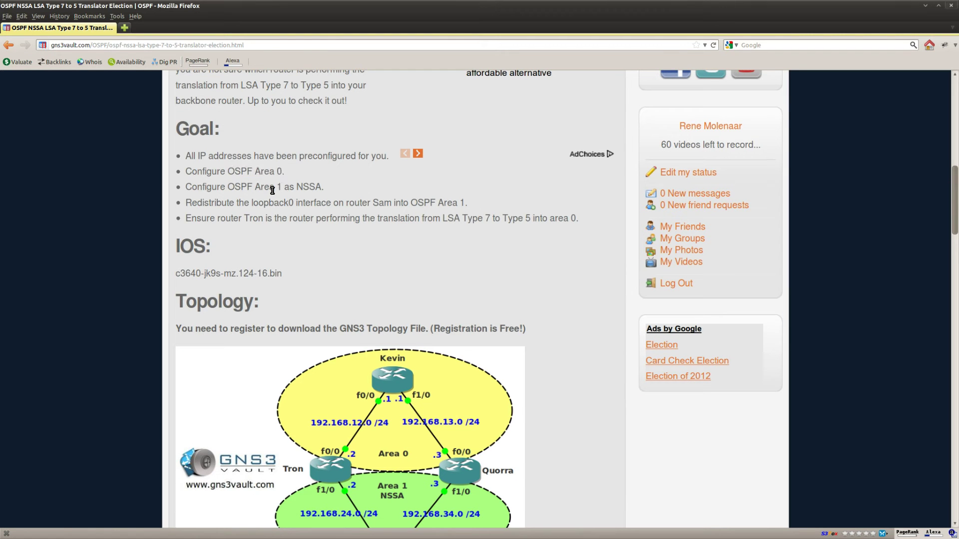
{"action": "left_click_drag", "start_coordinate": [282, 171], "coordinate": [186, 172]}
{"action": "left_click_drag", "start_coordinate": [325, 189], "coordinate": [183, 188]}
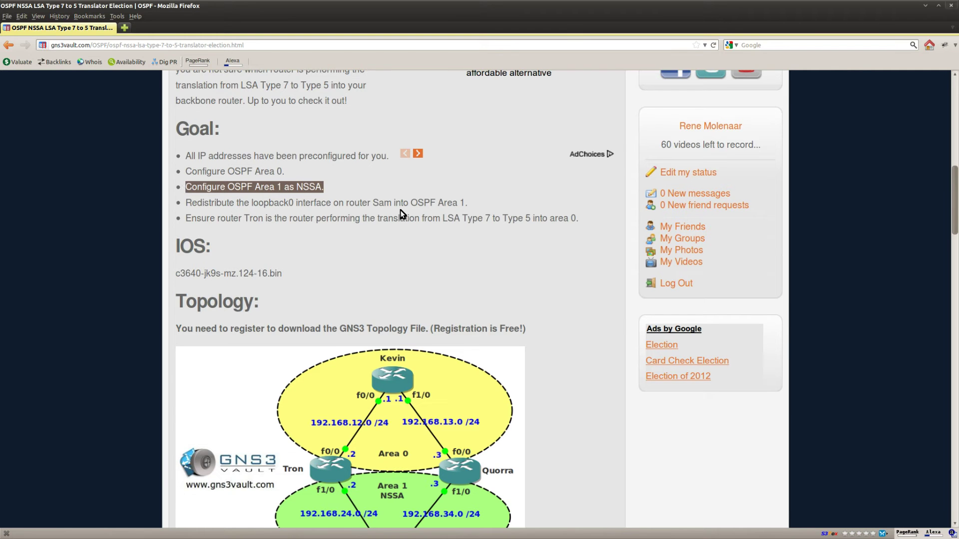
{"action": "scroll", "coordinate": [397, 212], "scroll_direction": "down", "scroll_amount": 1}
{"action": "left_click_drag", "start_coordinate": [473, 166], "coordinate": [183, 167]}
{"action": "left_click", "coordinate": [314, 186]}
{"action": "double_click", "coordinate": [380, 164]}
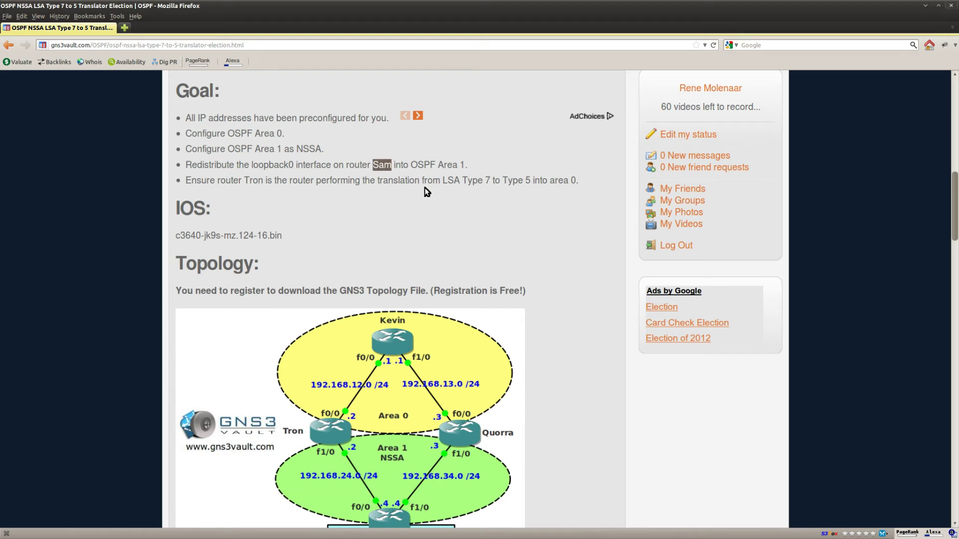
{"action": "left_click_drag", "start_coordinate": [411, 165], "coordinate": [464, 166]}
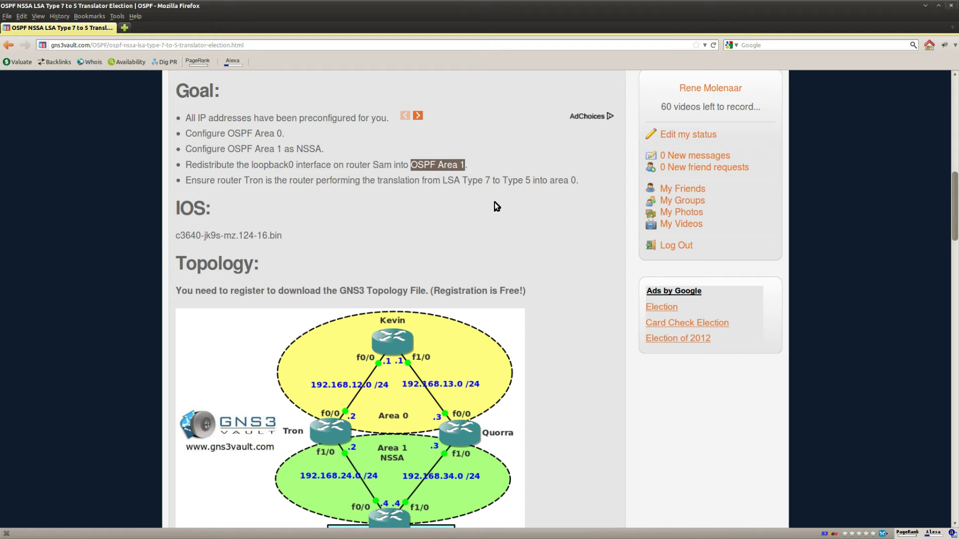
Step: Return to Sam's console and list its IP interfaces with do show ip int brief
{"action": "key", "text": "alt+Tab"}
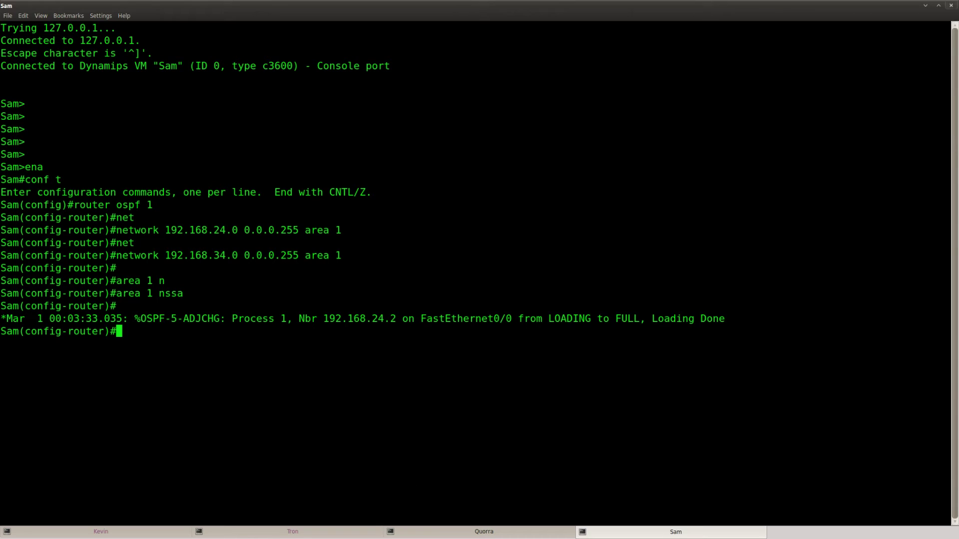
{"action": "key", "text": "Return"}
{"action": "key", "text": "Return"}
{"action": "type", "text": "do show ip int brief"}
{"action": "key", "text": "Return"}
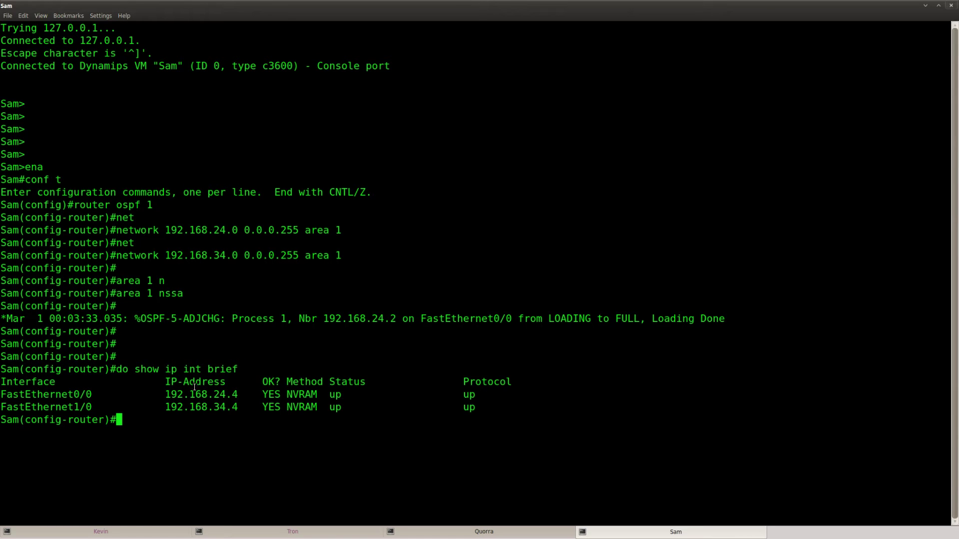
Step: Create interface loopback 0 on Sam with IP address 4.4.4.4 and mask 255.255.255.0
{"action": "type", "text": "int l0"}
{"action": "key", "text": "Return"}
{"action": "type", "text": "ip add"}
{"action": "key", "text": "Tab"}
{"action": "type", "text": "4.4.4.4"}
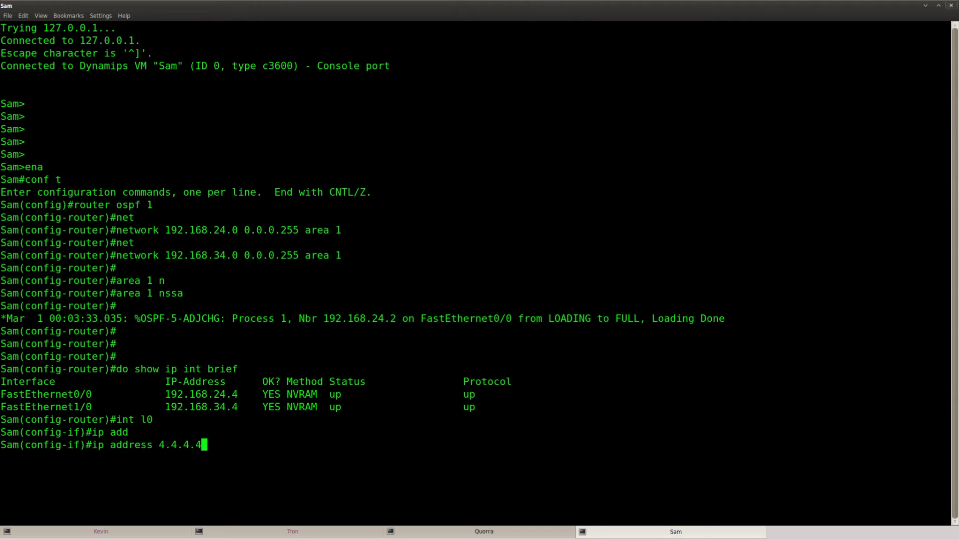
{"action": "type", "text": " 255.255.255.0"}
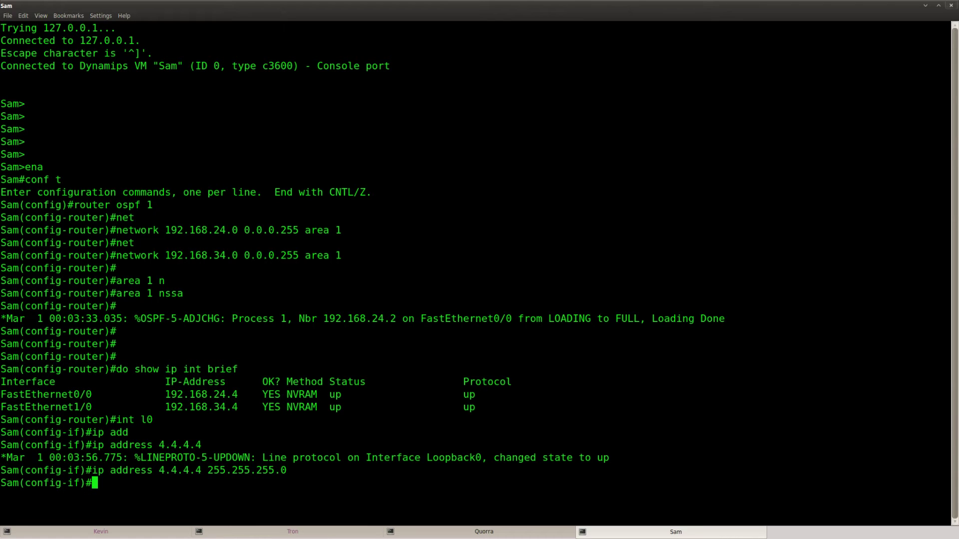
{"action": "key", "text": "Return"}
{"action": "type", "text": "red"}
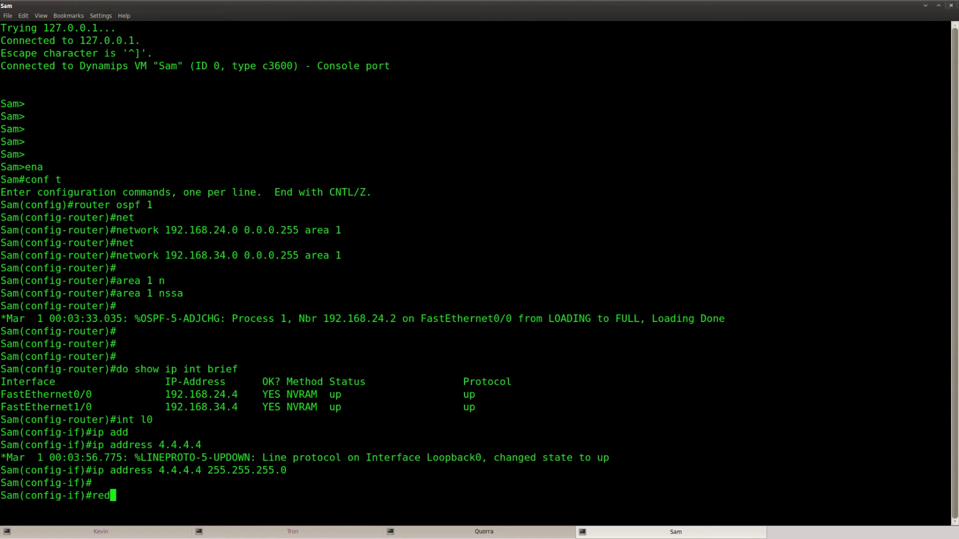
{"action": "key", "text": "Tab"}
{"action": "type", "text": "i"}
{"action": "key", "text": "Tab"}
{"action": "key", "text": "BackSpace"}
{"action": "key", "text": "BackSpace"}
{"action": "key", "text": "BackSpace"}
{"action": "key", "text": "BackSpace"}
Step: Reenter OSPF process 1 on Sam and list the options of the redistribute command
{"action": "type", "text": "router ospf 1"}
{"action": "key", "text": "Return"}
{"action": "type", "text": "red"}
{"action": "key", "text": "Tab"}
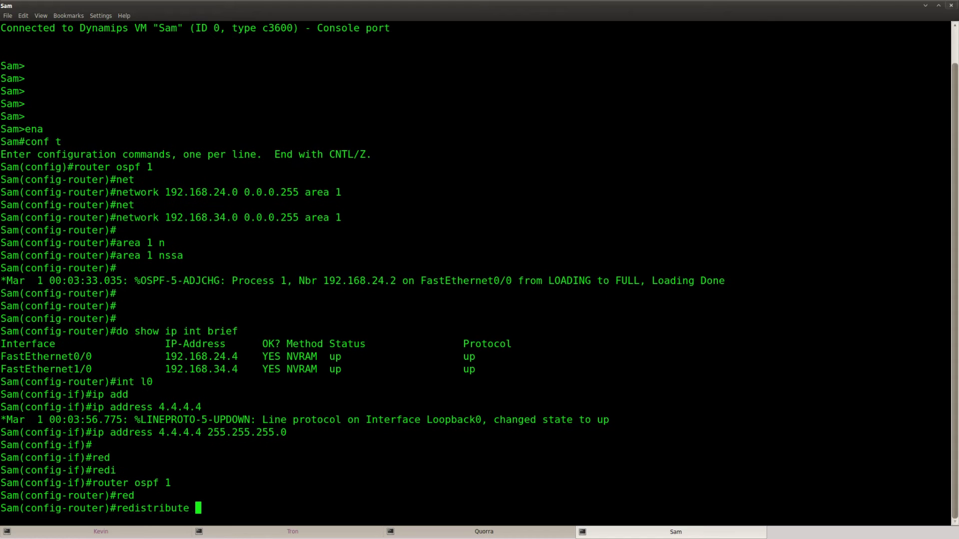
{"action": "type", "text": "?"}
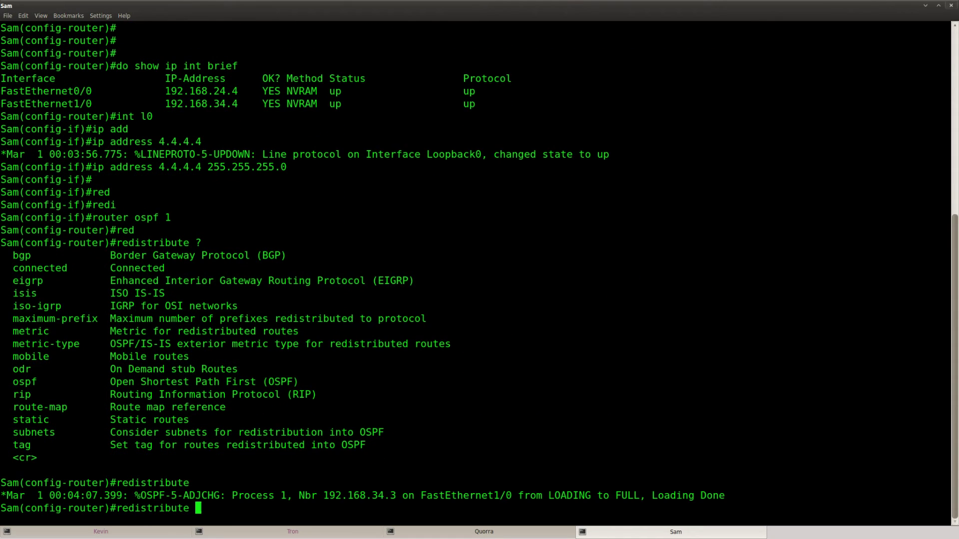
Step: Redistribute Sam's connected routes into OSPF with redistribute connected subnets, checking the command's options before completing it
{"action": "key", "text": "Tab"}
{"action": "type", "text": "conn"}
{"action": "key", "text": "Tab"}
{"action": "type", "text": "?"}
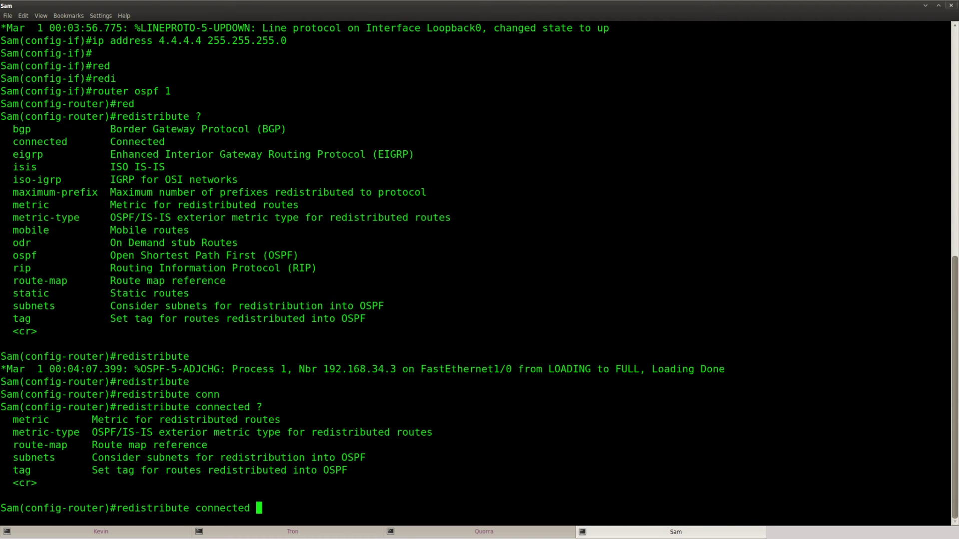
{"action": "type", "text": "sub"}
{"action": "key", "text": "Tab"}
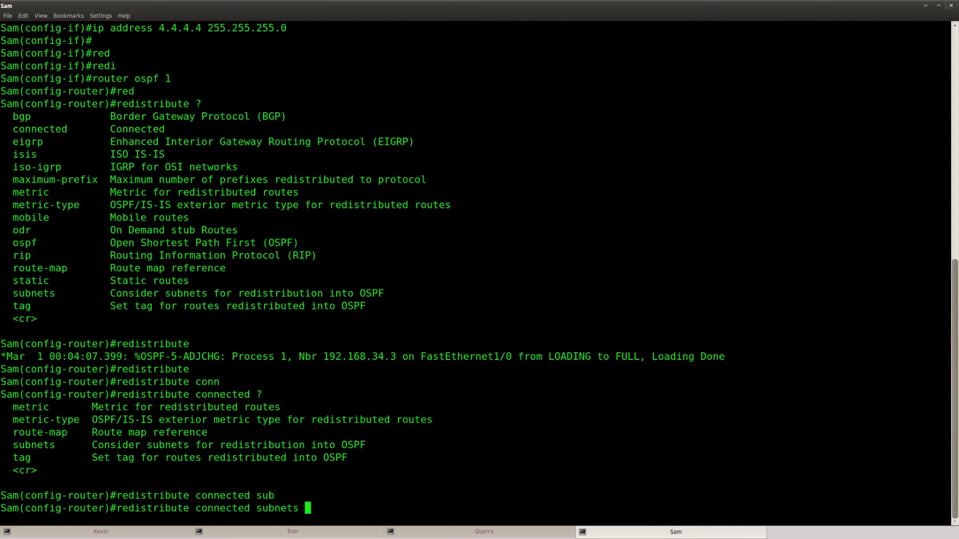
{"action": "left_click_drag", "start_coordinate": [367, 445], "coordinate": [12, 445]}
{"action": "left_click", "coordinate": [268, 475]}
{"action": "key", "text": "Return"}
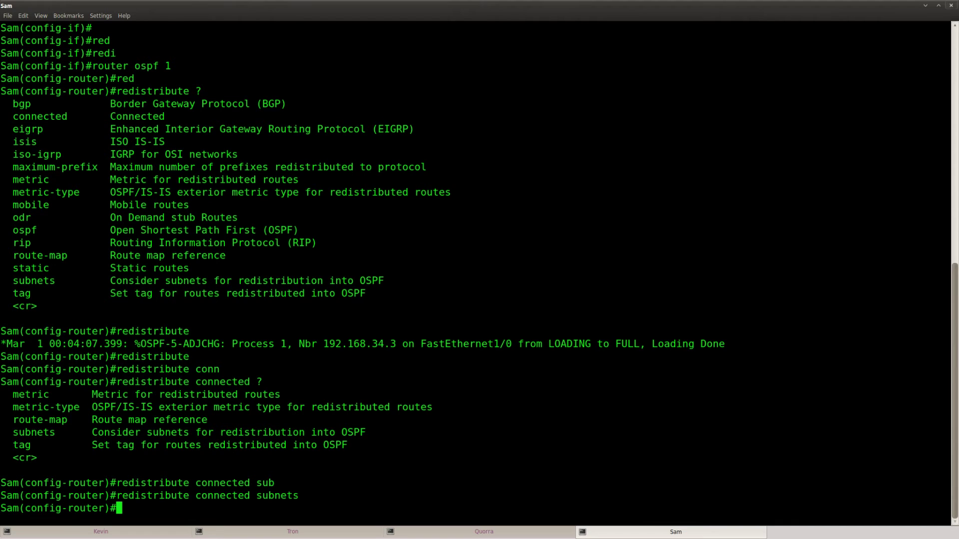
{"action": "key", "text": "Return"}
Step: On router Quorra, leave configuration mode and return to the privileged prompt
{"action": "left_click", "coordinate": [482, 532]}
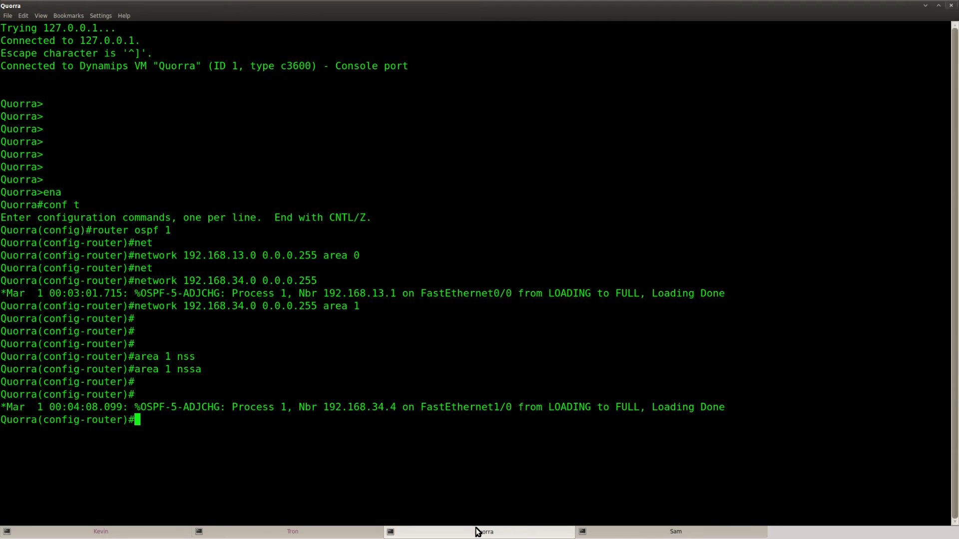
{"action": "key", "text": "Return"}
{"action": "key", "text": "ctrl+z"}
{"action": "key", "text": "Return"}
{"action": "key", "text": "Return"}
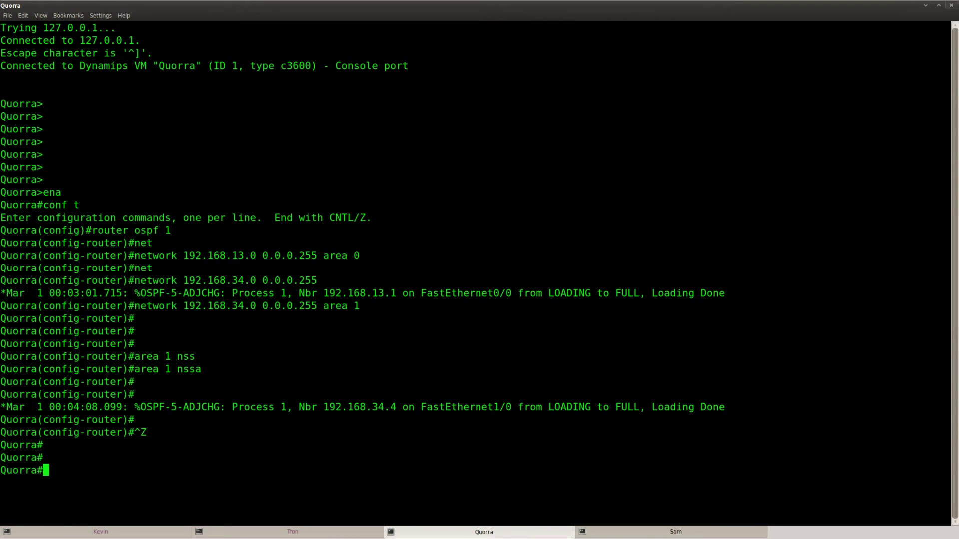
Step: Display Quorra's routing table with show ip route and examine the code on the 4.4.4.0 route
{"action": "key", "text": "Return"}
{"action": "type", "text": "sho"}
{"action": "key", "text": "Tab"}
{"action": "type", "text": "ip route"}
{"action": "key", "text": "Return"}
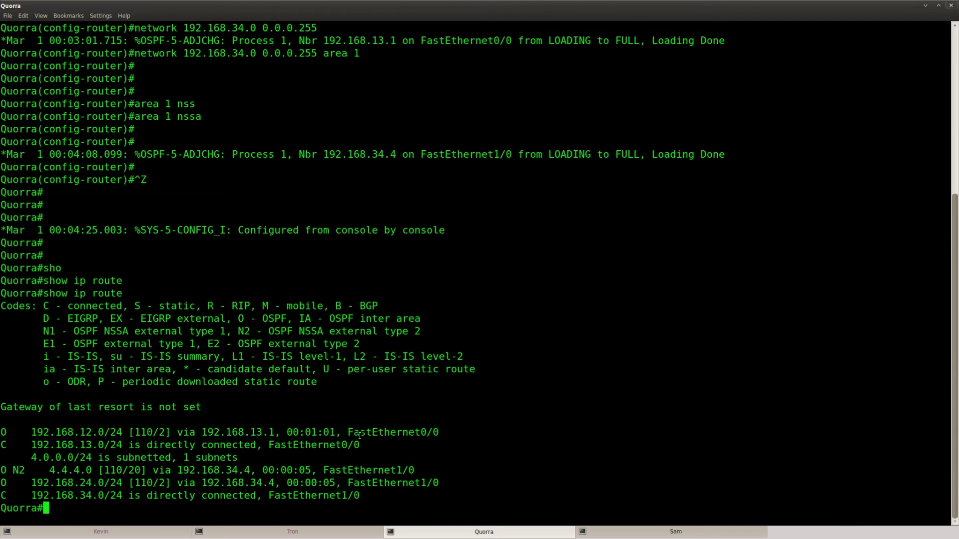
{"action": "left_click_drag", "start_coordinate": [415, 471], "coordinate": [2, 470]}
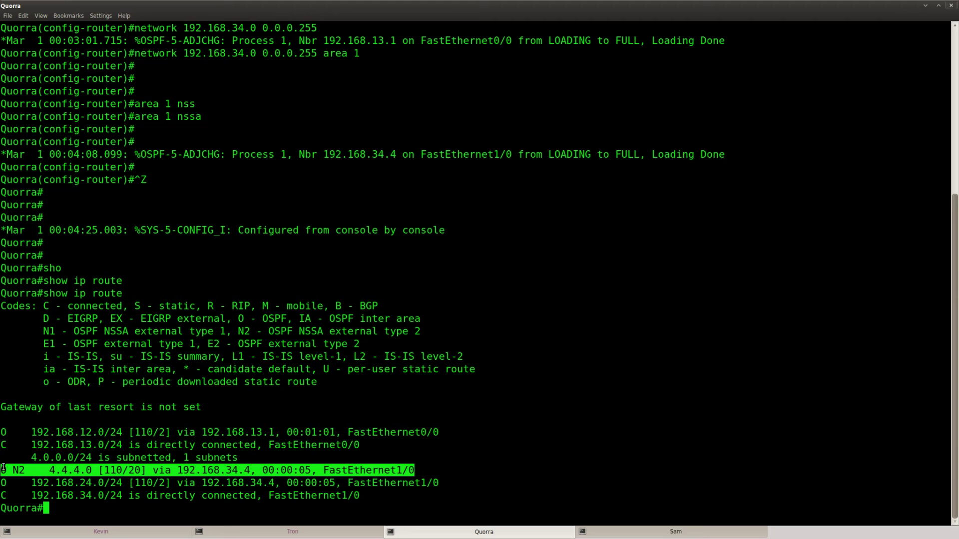
{"action": "left_click", "coordinate": [111, 495]}
{"action": "left_click_drag", "start_coordinate": [92, 470], "coordinate": [1, 470]}
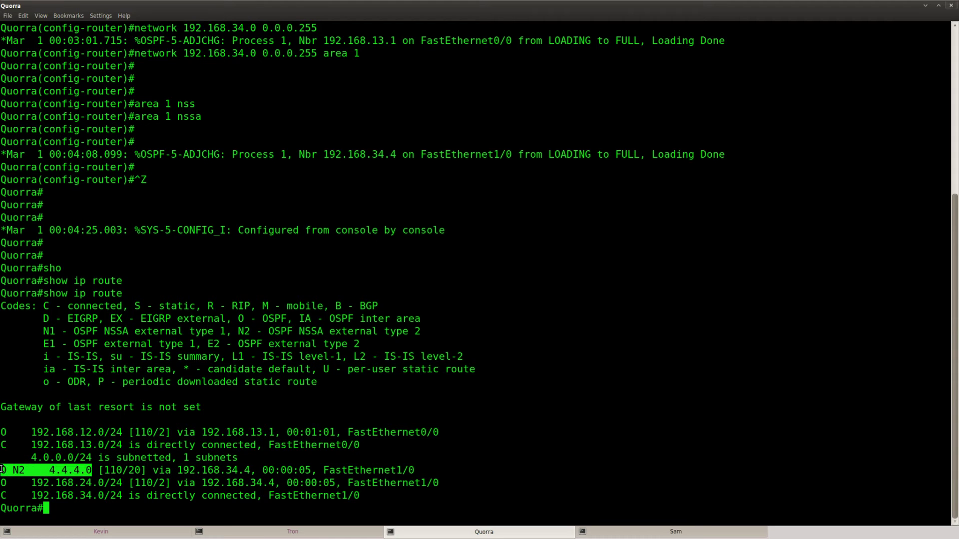
{"action": "left_click", "coordinate": [131, 470]}
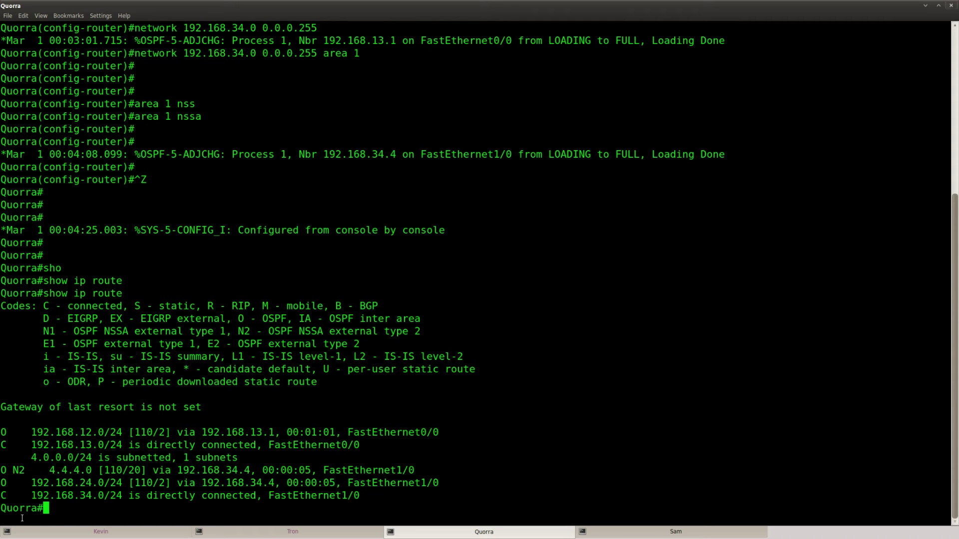
{"action": "left_click_drag", "start_coordinate": [239, 331], "coordinate": [270, 335]}
Step: On router Tron, run do show ip route and examine the code on the 4.4.4.0 route
{"action": "left_click", "coordinate": [245, 532]}
{"action": "type", "text": "do show ip route"}
{"action": "key", "text": "Return"}
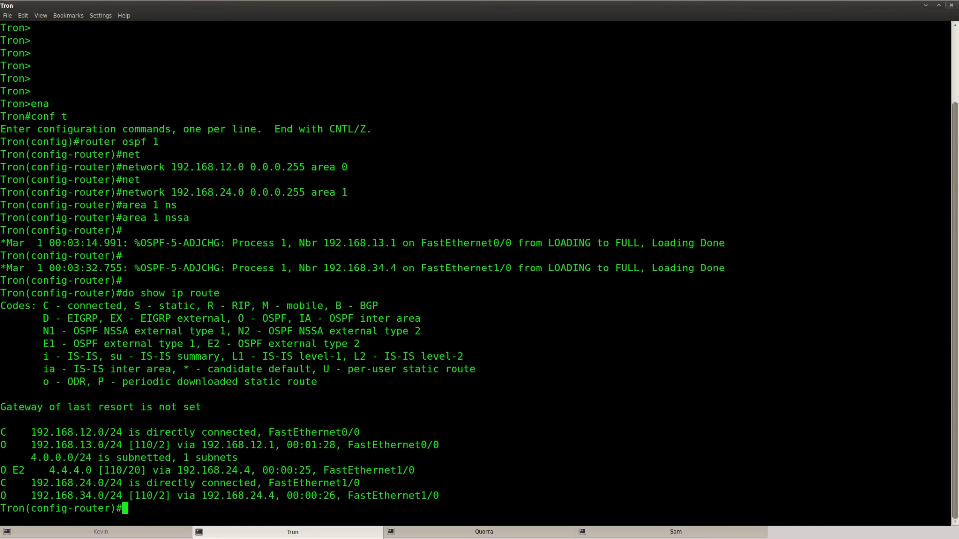
{"action": "left_click_drag", "start_coordinate": [421, 470], "coordinate": [2, 470]}
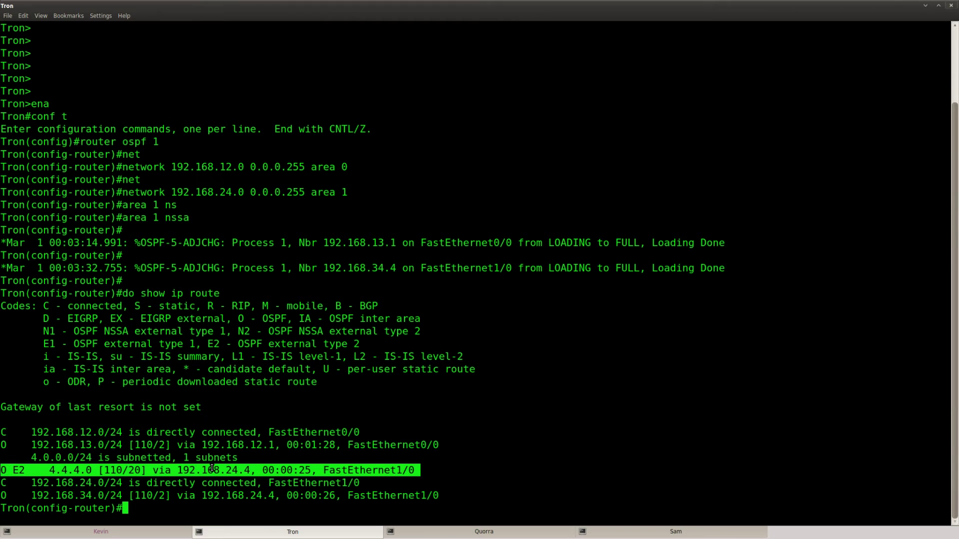
{"action": "key", "text": "Return"}
Step: Display Quorra's routing table again with show ip route
{"action": "key", "text": "shift+Right"}
{"action": "key", "text": "Return"}
{"action": "key", "text": "Up"}
{"action": "key", "text": "Return"}
Step: Rerun do show ip route on Tron to recheck its route to 4.4.4.0
{"action": "key", "text": "shift+Left"}
{"action": "key", "text": "Up"}
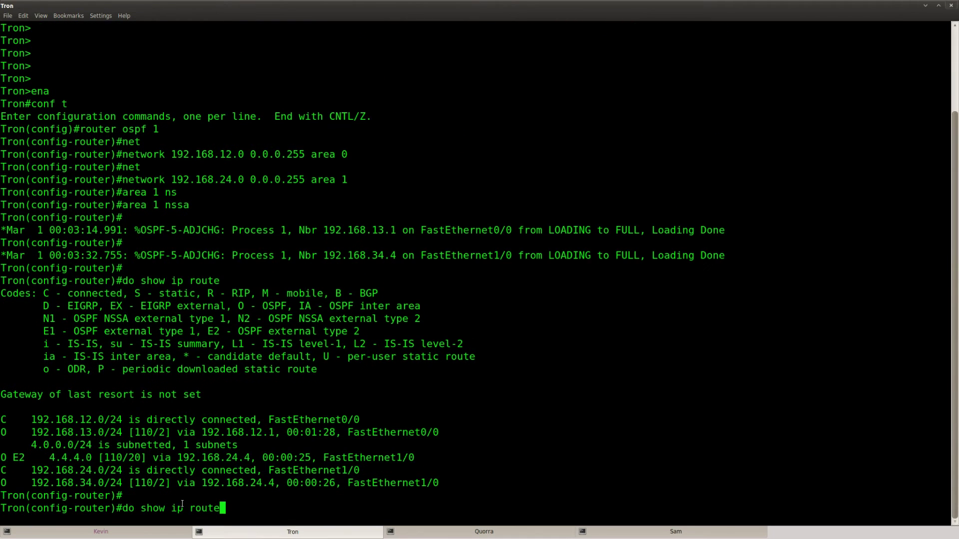
{"action": "key", "text": "Return"}
{"action": "key", "text": "Return"}
{"action": "key", "text": "Return"}
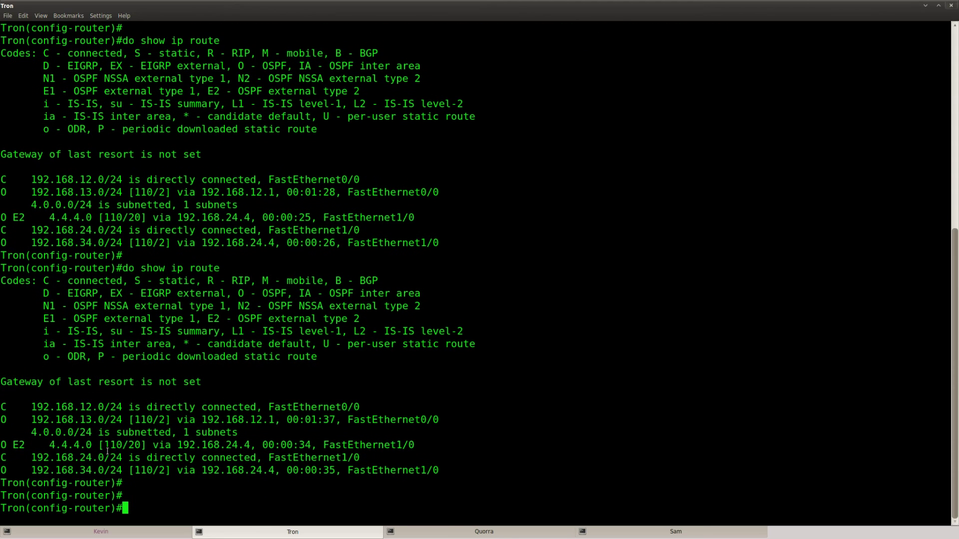
Step: Inspect the 4.4.4.0 entry in Quorra's latest routing table output
{"action": "left_click", "coordinate": [426, 533]}
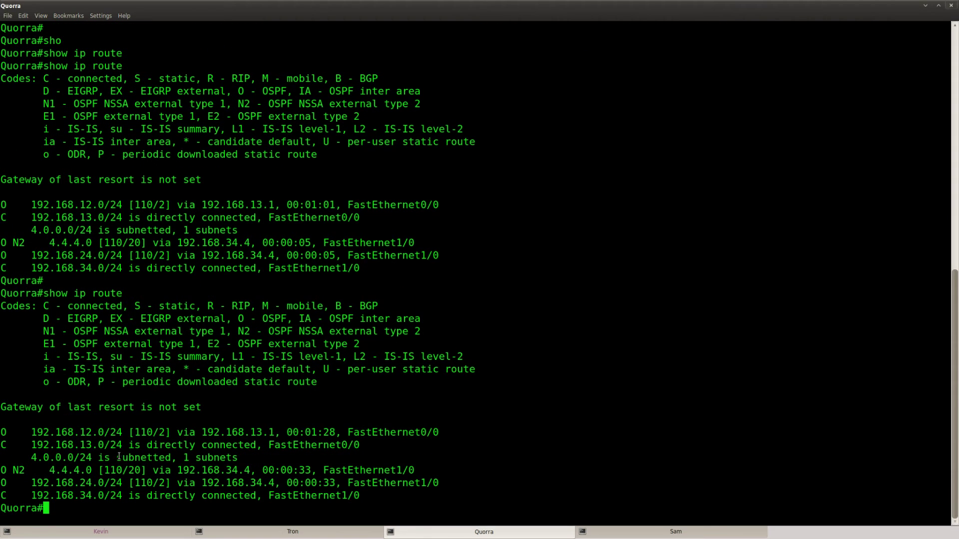
{"action": "left_click_drag", "start_coordinate": [2, 470], "coordinate": [415, 470]}
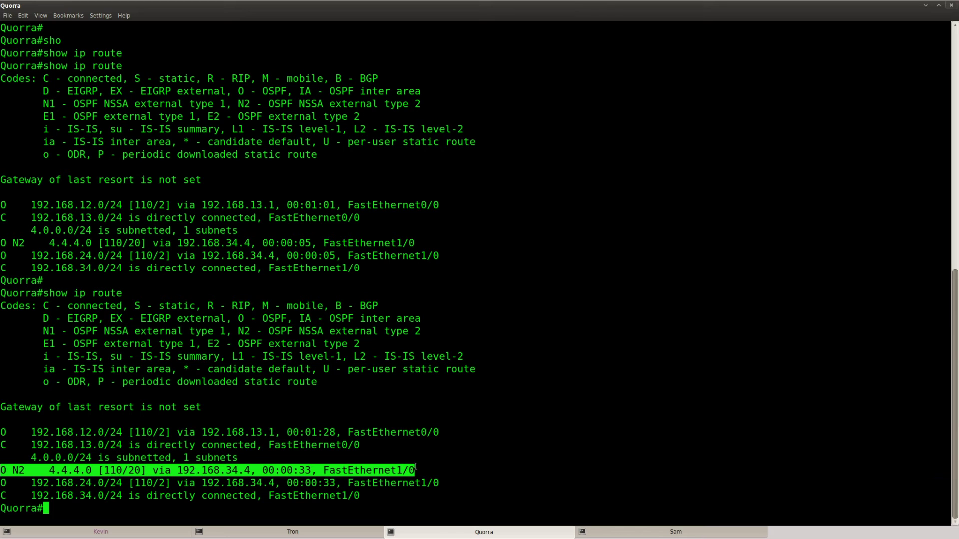
{"action": "mouse_move", "coordinate": [239, 331]}
{"action": "left_mouse_down"}
{"action": "mouse_move", "coordinate": [424, 332]}
{"action": "mouse_move", "coordinate": [107, 344]}
{"action": "mouse_move", "coordinate": [239, 331]}
{"action": "left_mouse_up"}
Step: Display Tron's routing table once more to compare its 4.4.4.0 entry with Quorra's
{"action": "left_click", "coordinate": [293, 532]}
{"action": "key", "text": "Up"}
{"action": "key", "text": "Return"}
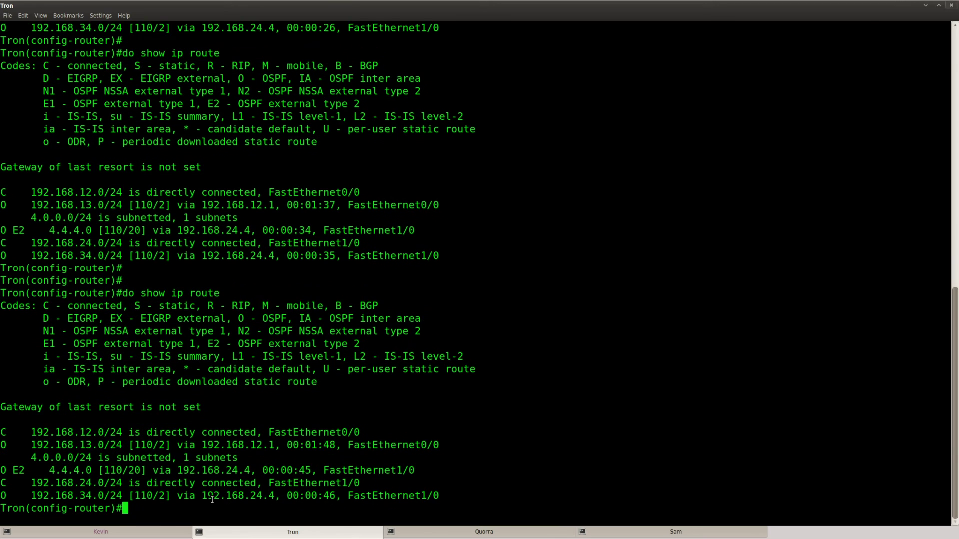
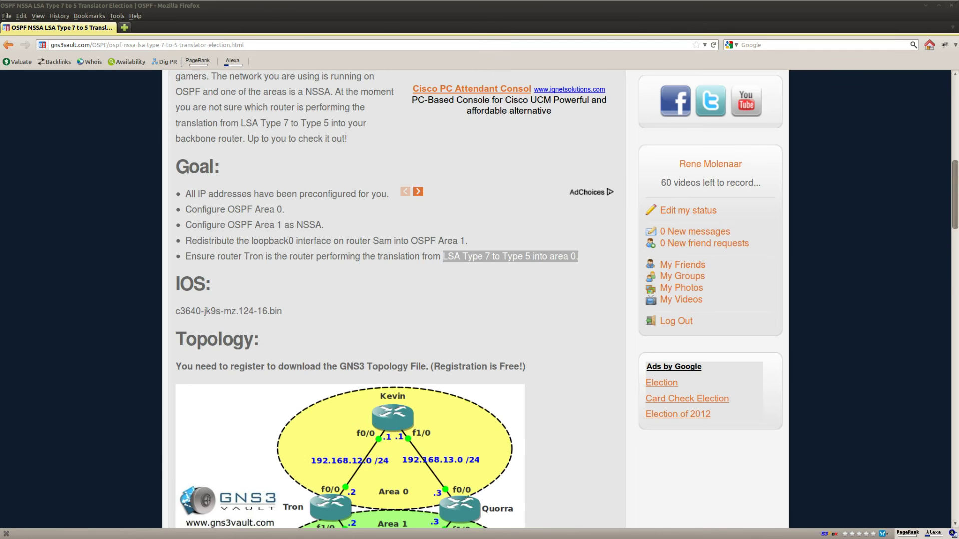
Step: Leave configuration mode on Kevin, display its routing table with show ip route and examine the 4.4.4.0 entry
{"action": "left_click", "coordinate": [148, 531]}
{"action": "key", "text": "Return"}
{"action": "key", "text": "Return"}
{"action": "key", "text": "Return"}
{"action": "key", "text": "ctrl+z"}
{"action": "type", "text": "show ip route"}
{"action": "key", "text": "Return"}
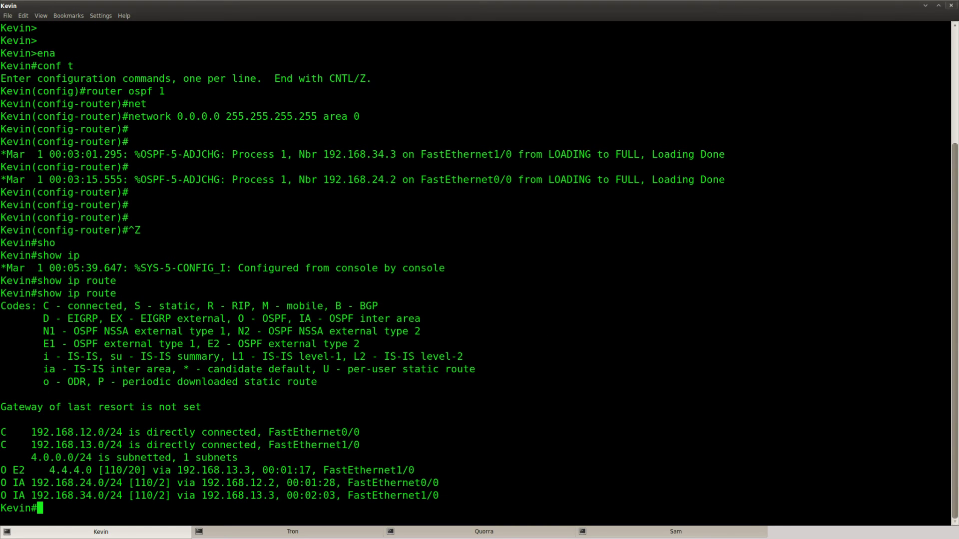
{"action": "left_click_drag", "start_coordinate": [413, 466], "coordinate": [1, 471]}
{"action": "left_click", "coordinate": [103, 485]}
Step: Run show ip ospf database external 4.4.4.0 on Kevin and examine the LSA's type and advertising router
{"action": "type", "text": "show ip os"}
{"action": "key", "text": "Tab"}
{"action": "type", "text": "data"}
{"action": "key", "text": "Tab"}
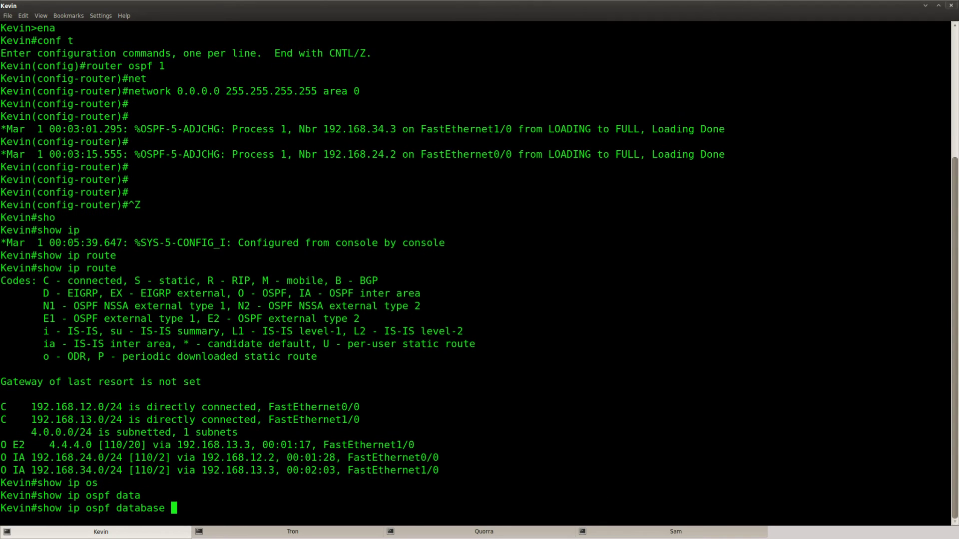
{"action": "type", "text": "ext"}
{"action": "key", "text": "Tab"}
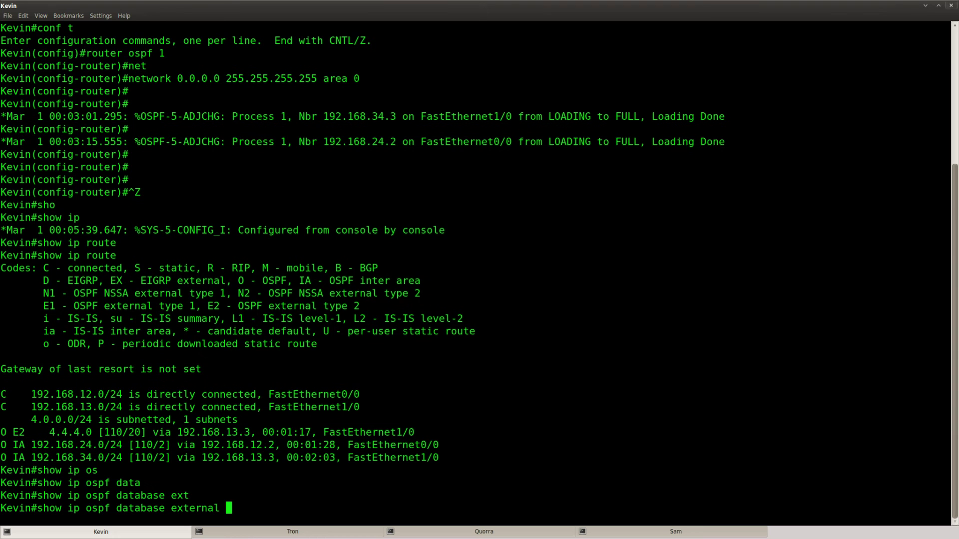
{"action": "type", "text": "?"}
{"action": "type", "text": "4.4.4.0"}
{"action": "key", "text": "Return"}
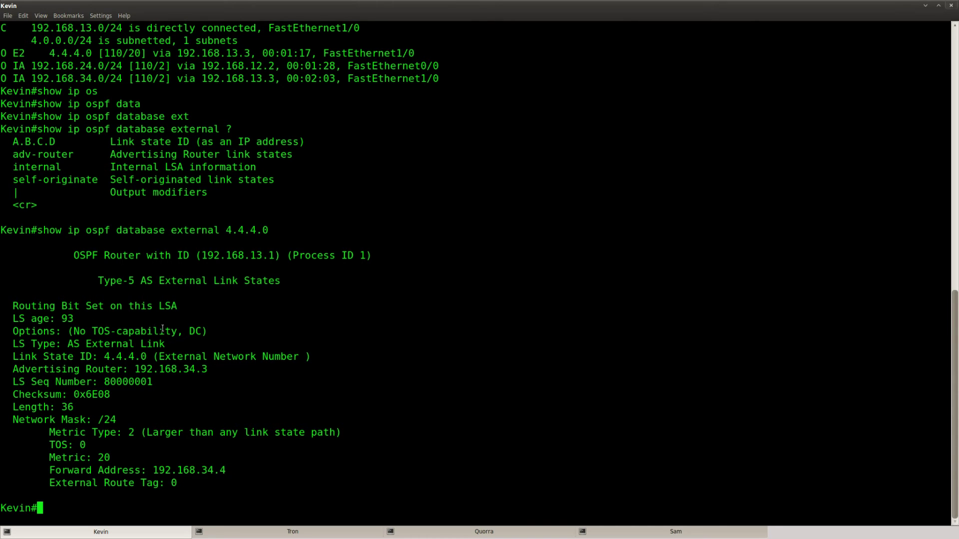
{"action": "left_click_drag", "start_coordinate": [170, 343], "coordinate": [16, 344]}
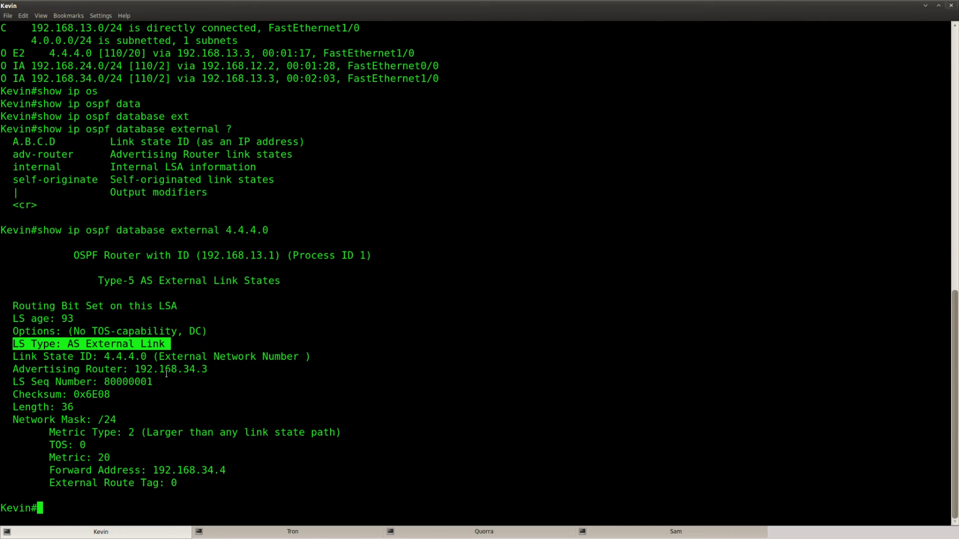
{"action": "left_click_drag", "start_coordinate": [208, 369], "coordinate": [135, 371]}
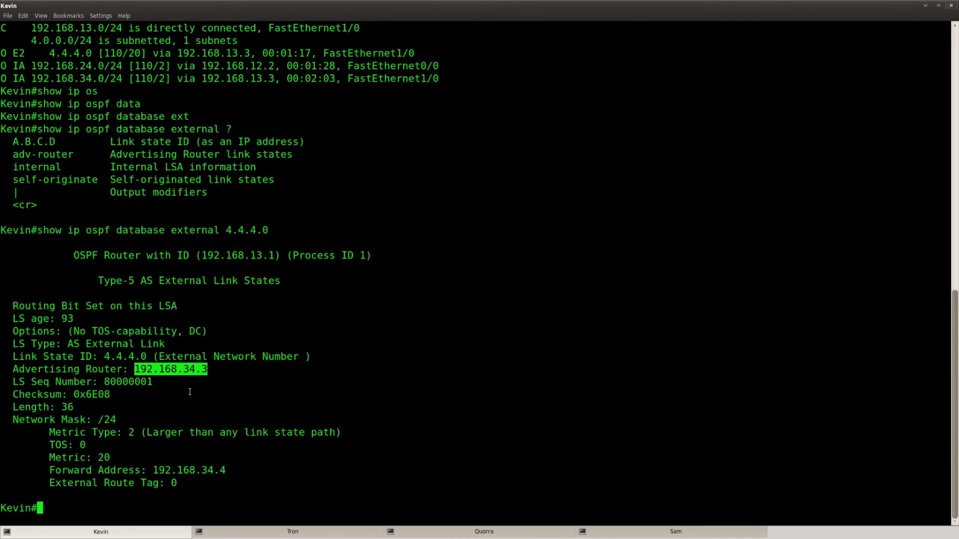
Step: Run show ip int brief on Quorra to match its interface addresses with the LSA's advertising router
{"action": "left_click", "coordinate": [470, 537]}
{"action": "key", "text": "Return"}
{"action": "type", "text": "sho"}
{"action": "key", "text": "Tab"}
{"action": "type", "text": "ip int brief"}
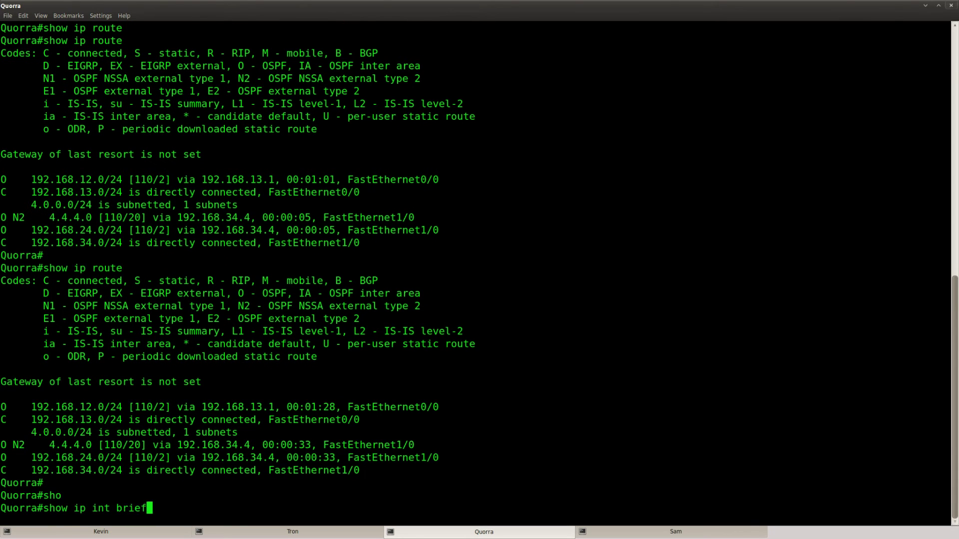
{"action": "key", "text": "Return"}
{"action": "left_click_drag", "start_coordinate": [237, 502], "coordinate": [165, 501]}
{"action": "left_click", "coordinate": [144, 501]}
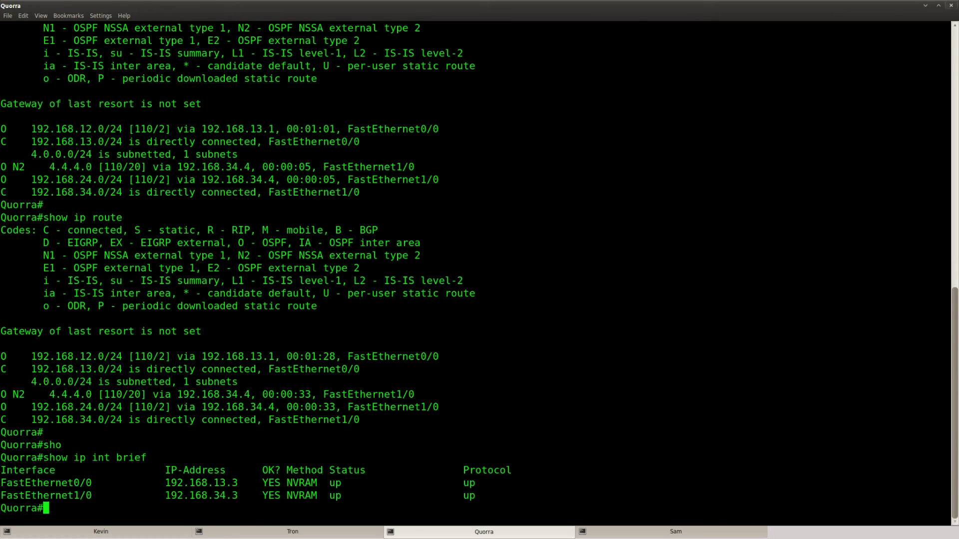
Step: Set Tron's OSPF router ID to 222.222.222.222 in router configuration mode
{"action": "key", "text": "alt+Tab"}
{"action": "scroll", "coordinate": [124, 418], "scroll_direction": "down", "scroll_amount": 2}
{"action": "key", "text": "shift+Left"}
{"action": "type", "text": "route"}
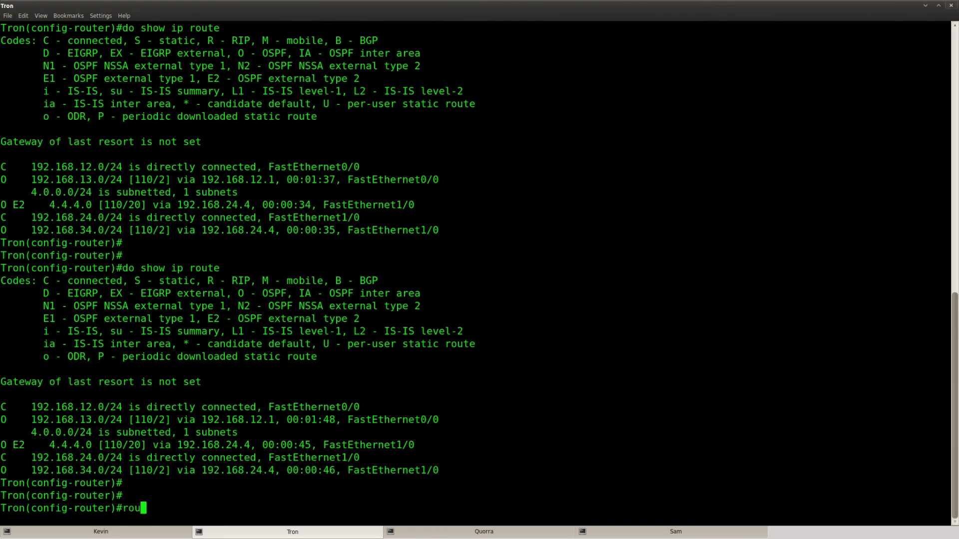
{"action": "key", "text": "Tab"}
{"action": "type", "text": "?"}
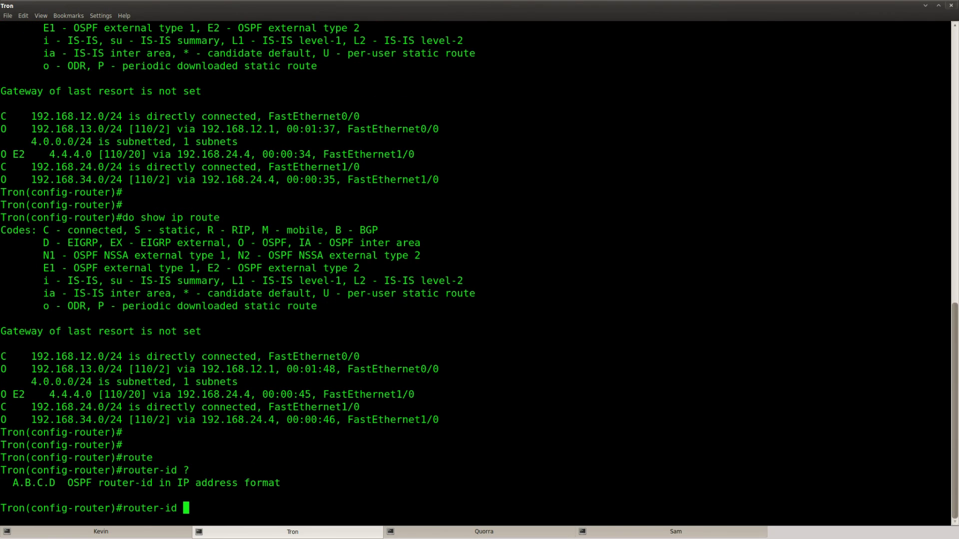
{"action": "type", "text": "222.222.222.222"}
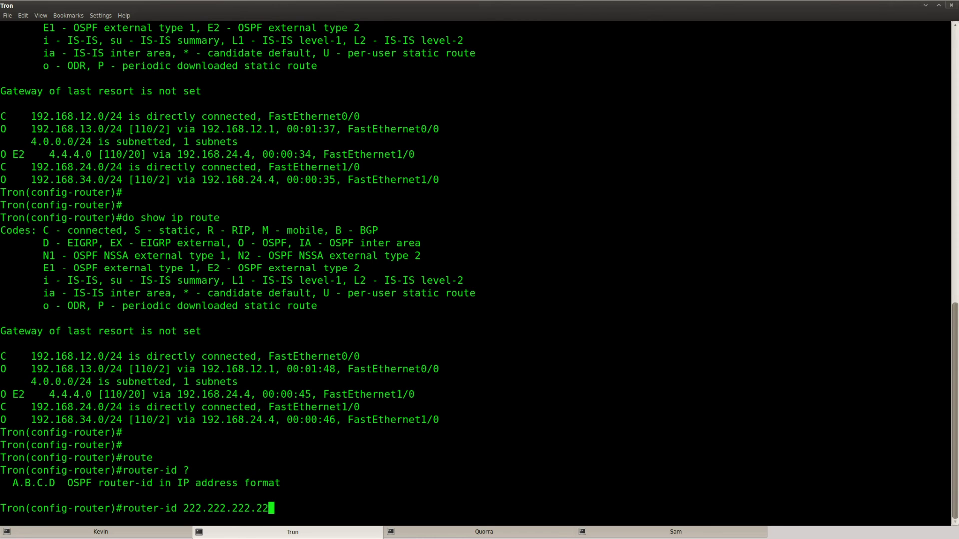
{"action": "key", "text": "Return"}
{"action": "key", "text": "Return"}
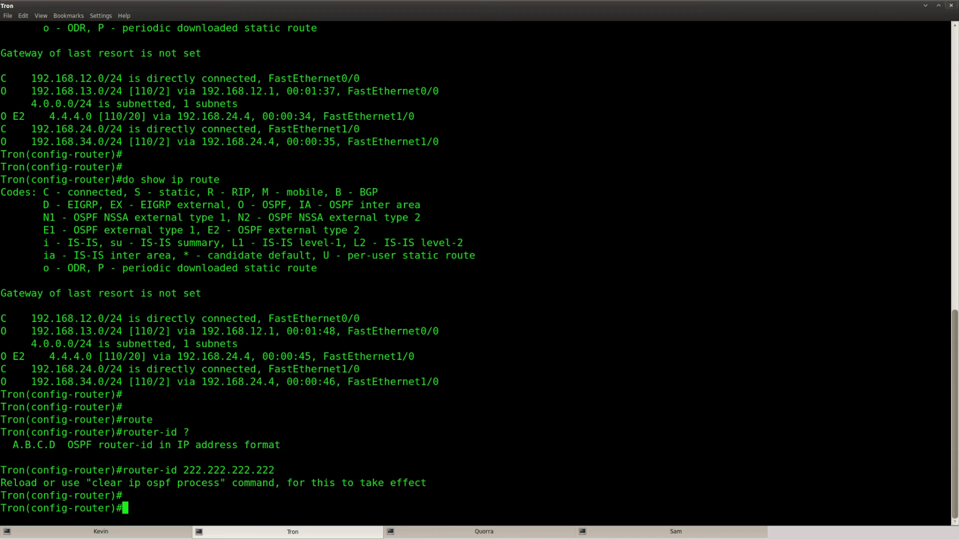
Step: Try to clear OSPF from Tron's router configuration mode with do clear ip ospf *
{"action": "key", "text": "Return"}
{"action": "key", "text": "Return"}
{"action": "type", "text": "do"}
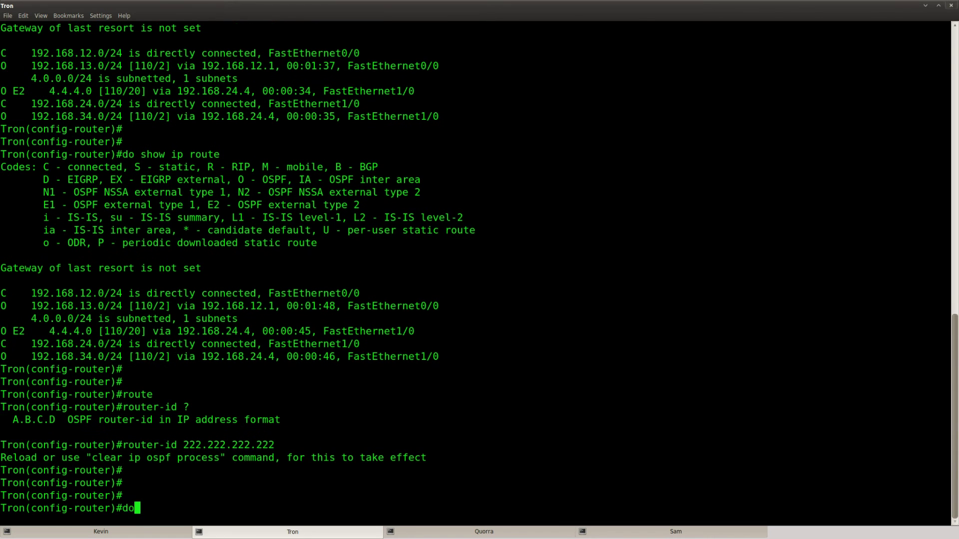
{"action": "type", "text": " clear ip ospf *"}
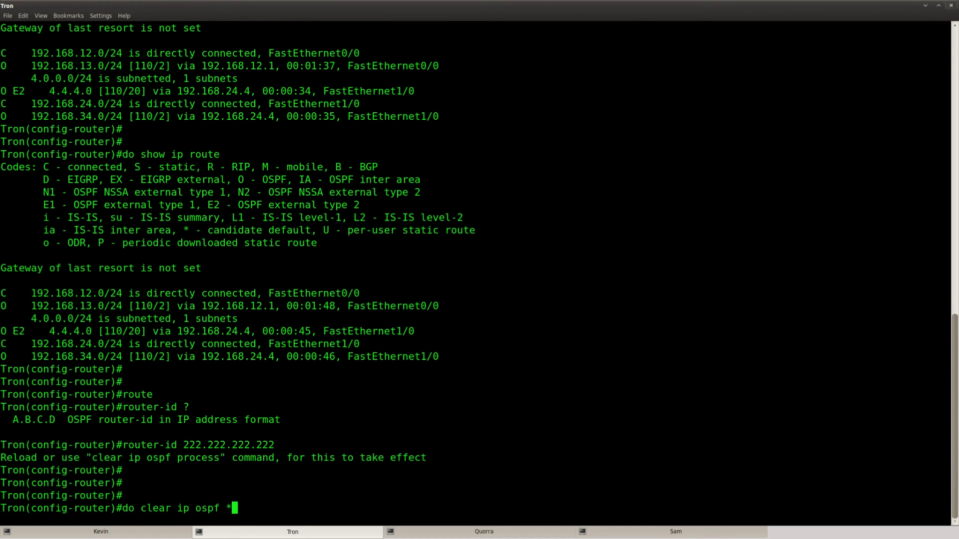
{"action": "key", "text": "Return"}
Step: Return Tron to privileged mode and reset all its OSPF processes with clear ip ospf process, answering yes
{"action": "key", "text": "ctrl+z"}
{"action": "type", "text": "clear ip ospf ?"}
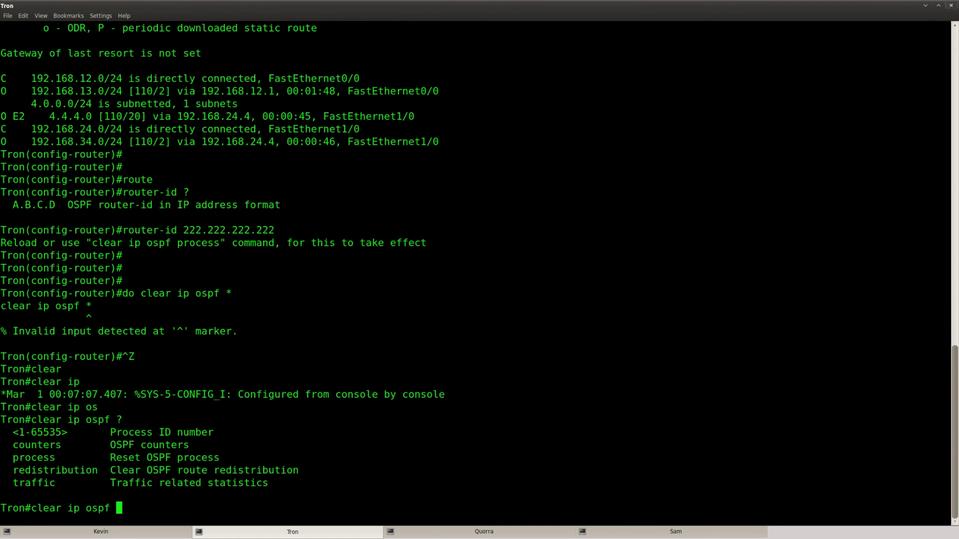
{"action": "type", "text": "pr"}
{"action": "key", "text": "Tab"}
{"action": "key", "text": "Return"}
{"action": "type", "text": "yes"}
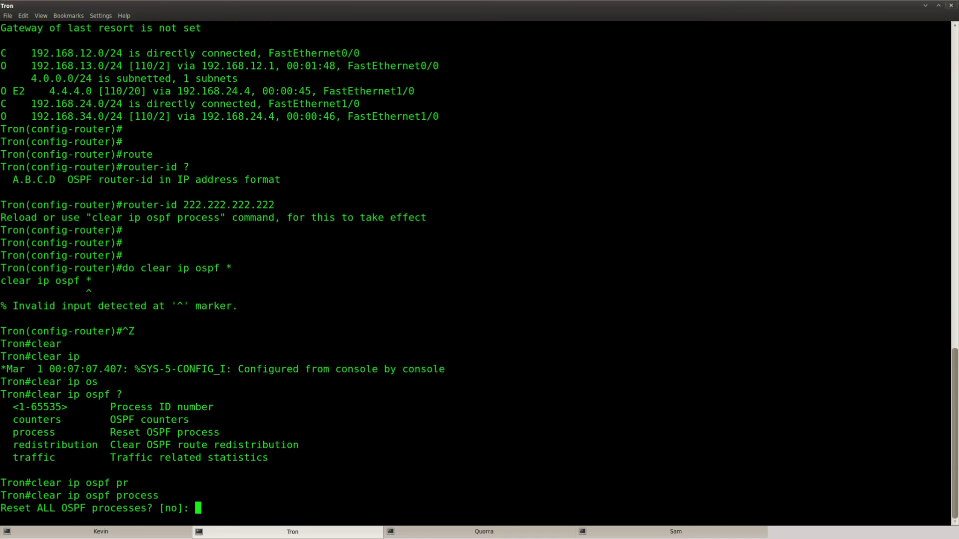
{"action": "key", "text": "Return"}
Step: Reset all OSPF processes on Quorra with clear ip ospf process, answering yes
{"action": "left_click", "coordinate": [481, 534]}
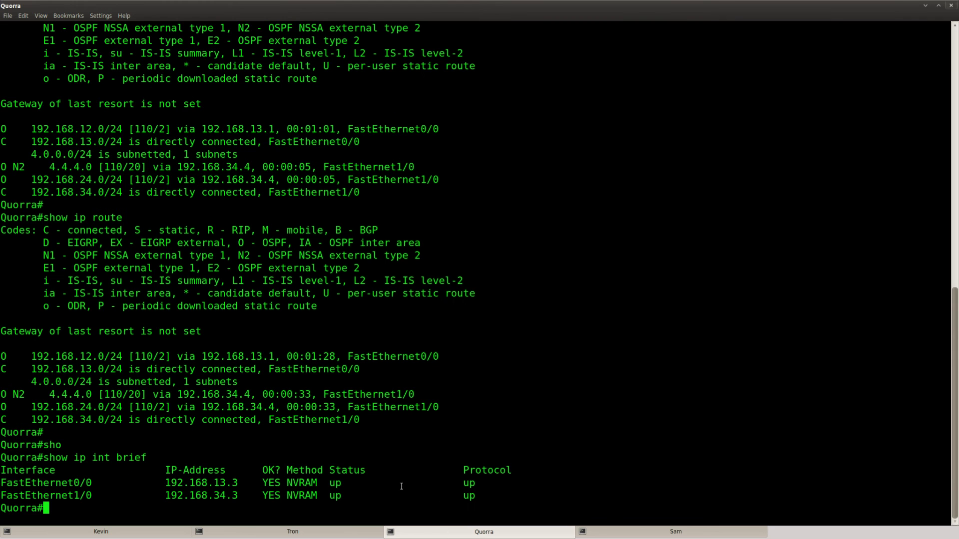
{"action": "key", "text": "Return"}
{"action": "key", "text": "Return"}
{"action": "type", "text": "clear ip ospf process"}
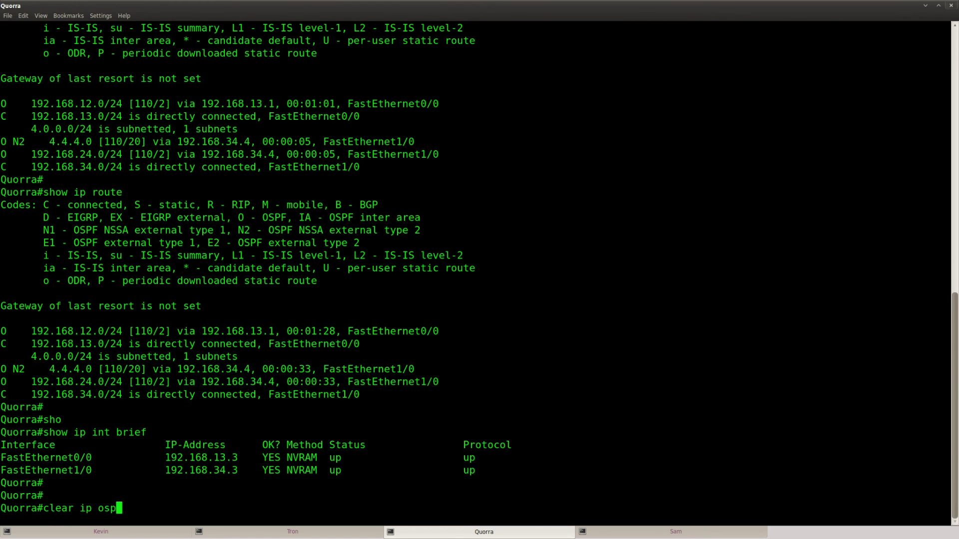
{"action": "key", "text": "Tab"}
{"action": "type", "text": "pr"}
{"action": "key", "text": "Tab"}
{"action": "key", "text": "Return"}
{"action": "type", "text": "yes"}
{"action": "key", "text": "Return"}
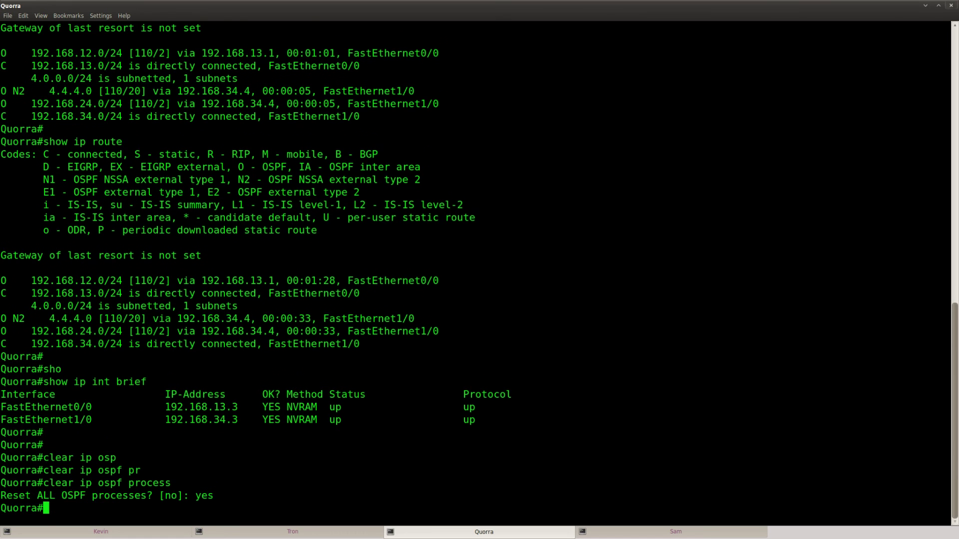
{"action": "key", "text": "Return"}
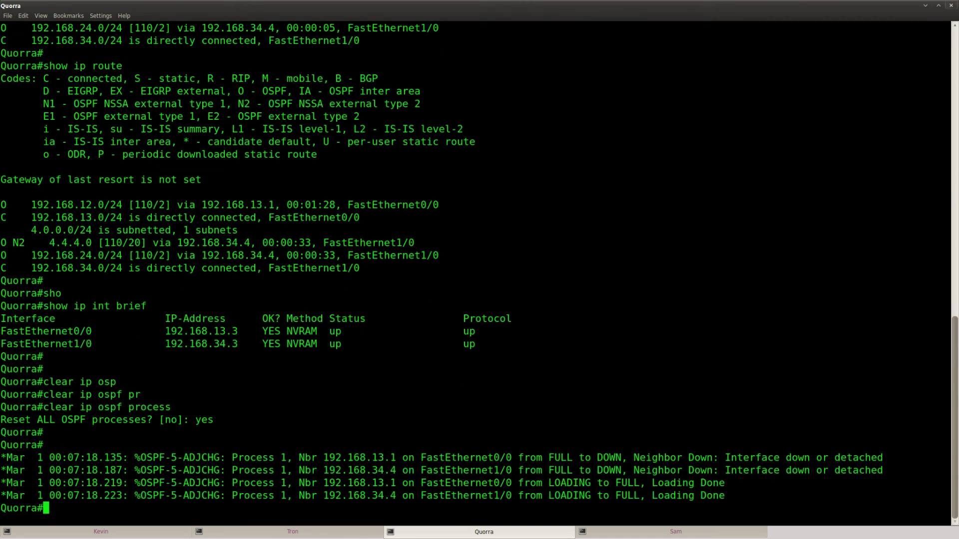
{"action": "key", "text": "Return"}
{"action": "key", "text": "Return"}
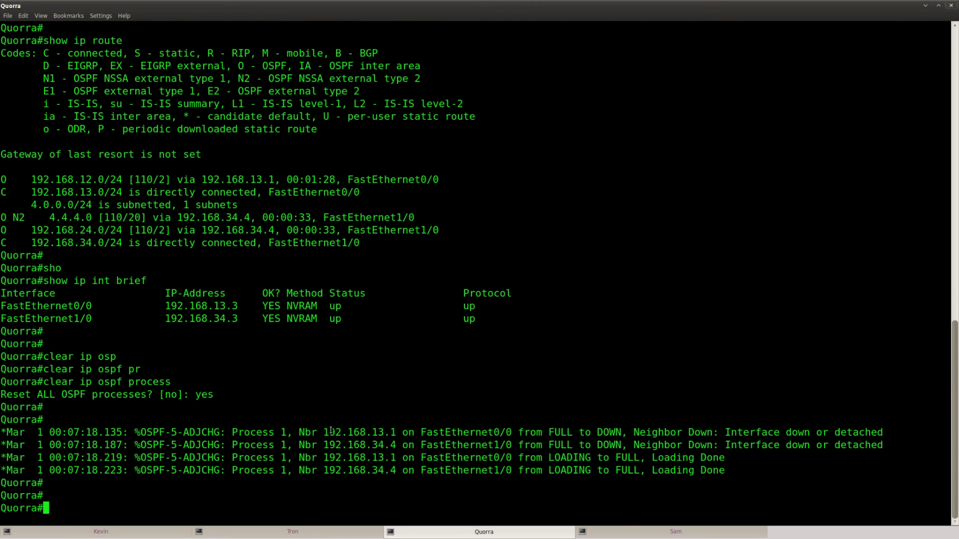
Step: Display the external LSA for 4.4.4.0 again on Kevin after the OSPF resets
{"action": "left_click", "coordinate": [101, 531]}
{"action": "key", "text": "Return"}
{"action": "key", "text": "Up"}
{"action": "key", "text": "Return"}
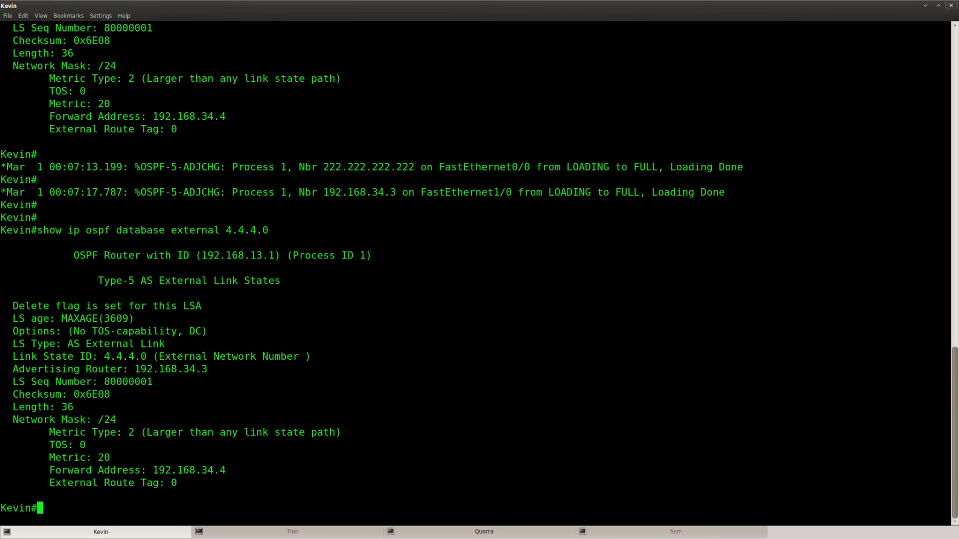
Step: Repeat show ip ospf database external 4.4.4.0 on Kevin several times and examine the Advertising Router line
{"action": "key", "text": "Return"}
{"action": "key", "text": "Up"}
{"action": "key", "text": "Return"}
{"action": "key", "text": "Return"}
{"action": "key", "text": "Up"}
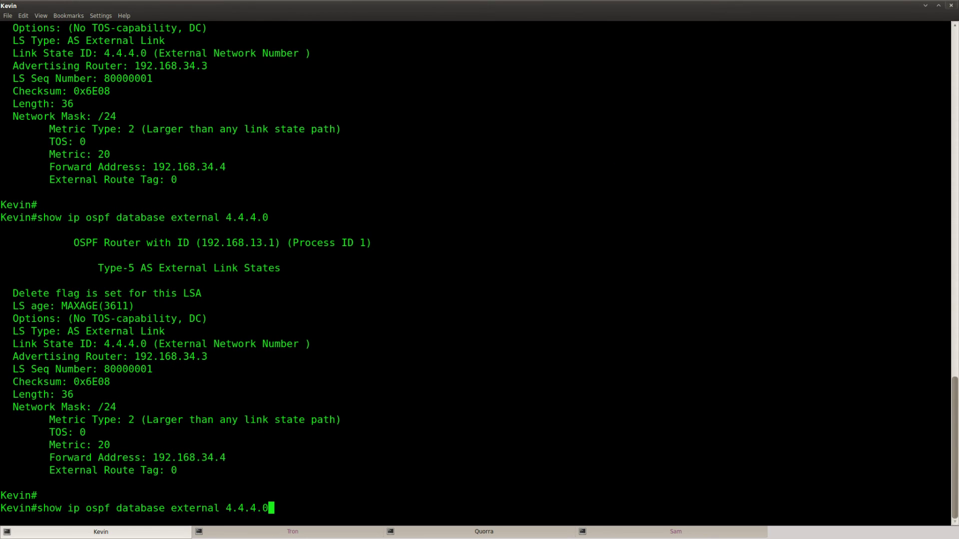
{"action": "key", "text": "Return"}
{"action": "key", "text": "Up"}
{"action": "key", "text": "Return"}
{"action": "key", "text": "Up"}
{"action": "key", "text": "Return"}
{"action": "left_click_drag", "start_coordinate": [207, 368], "coordinate": [13, 369]}
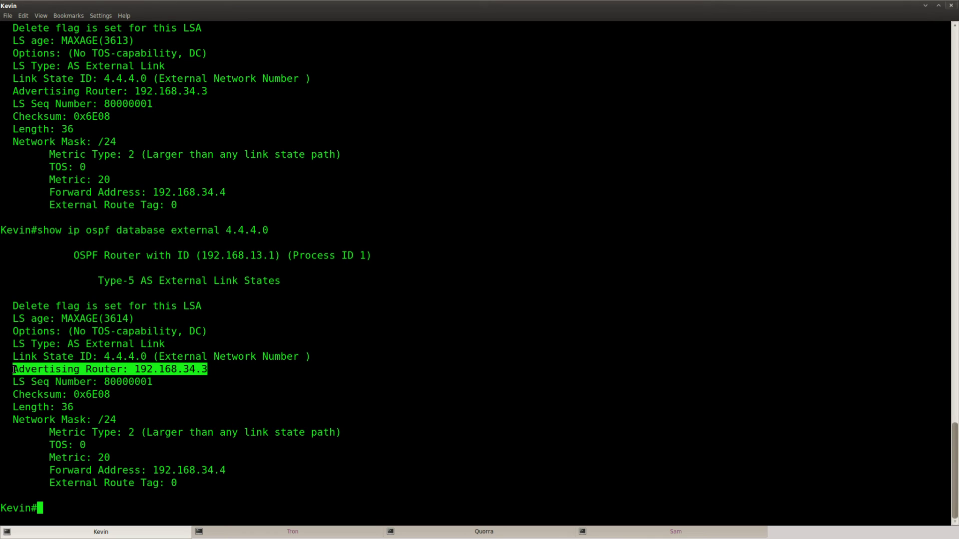
Step: Query Kevin's external LSA for 4.4.4.0 once more and check the refreshed entry's advertising router address
{"action": "key", "text": "Return"}
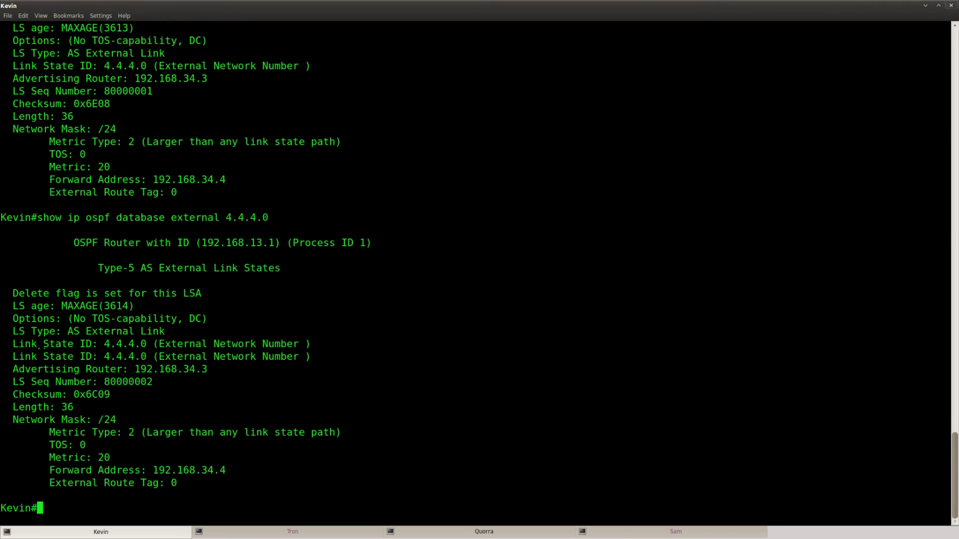
{"action": "key", "text": "Up"}
{"action": "key", "text": "Return"}
{"action": "left_click_drag", "start_coordinate": [208, 370], "coordinate": [134, 369]}
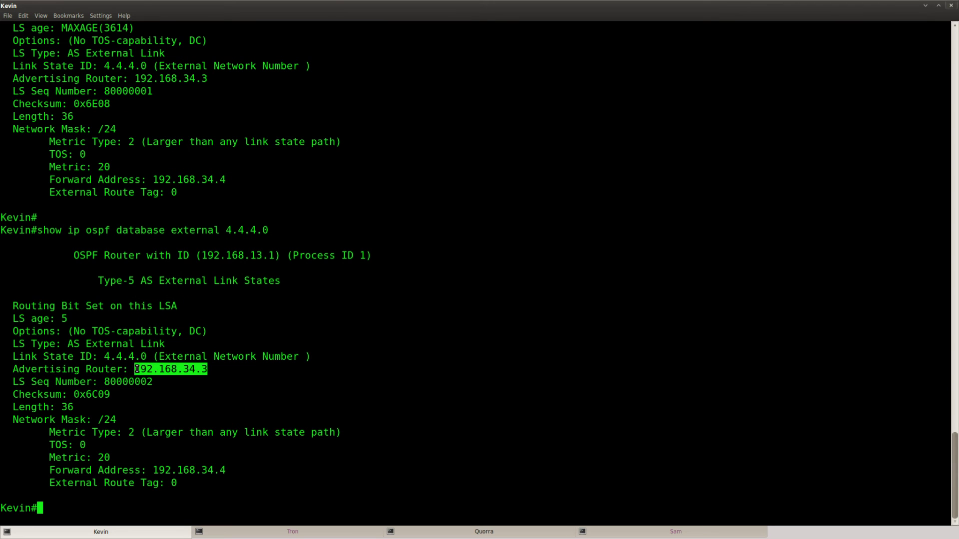
Step: Reset all OSPF processes on Kevin with clear ip ospf process, answering yes
{"action": "key", "text": "Return"}
{"action": "key", "text": "Return"}
{"action": "type", "text": "clear ip os"}
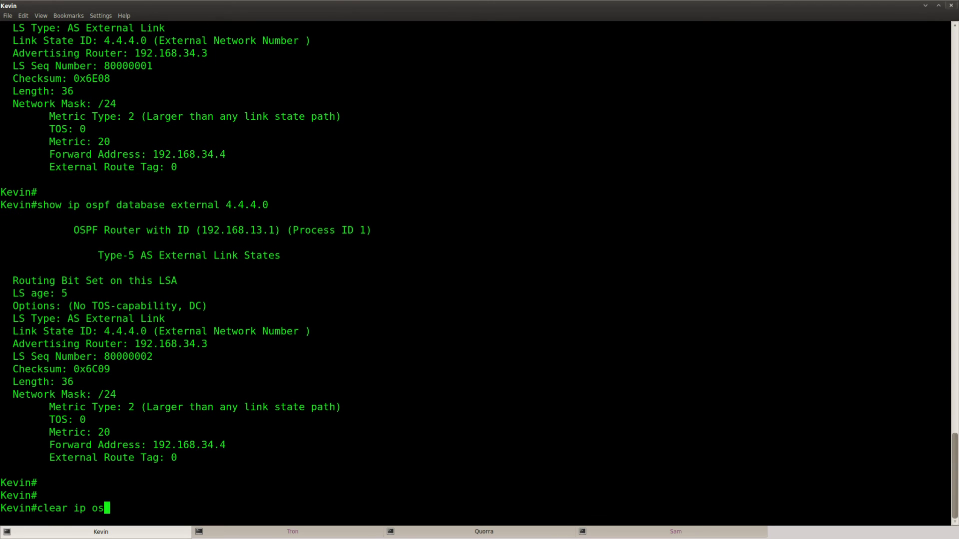
{"action": "key", "text": "Tab"}
{"action": "type", "text": "pr"}
{"action": "key", "text": "Tab"}
{"action": "key", "text": "Return"}
{"action": "type", "text": "yes"}
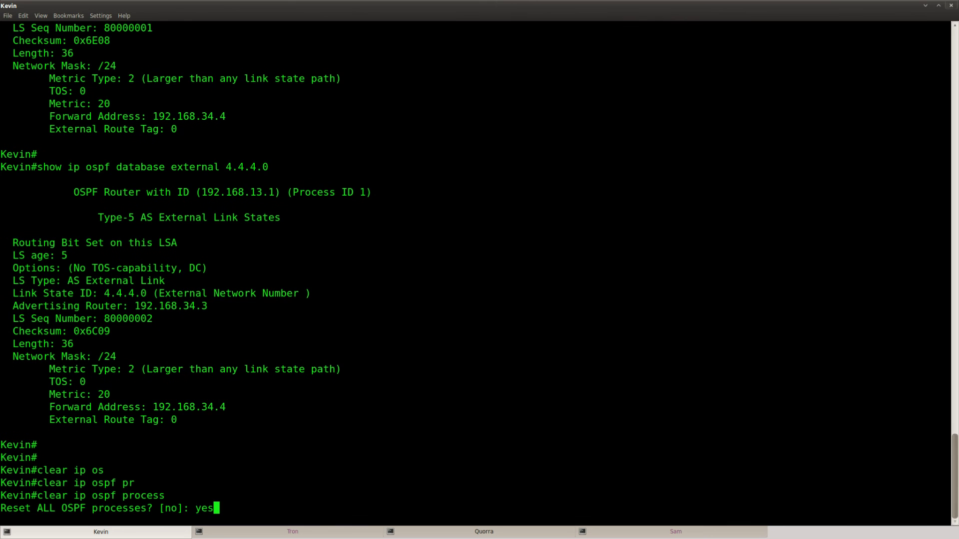
{"action": "key", "text": "Return"}
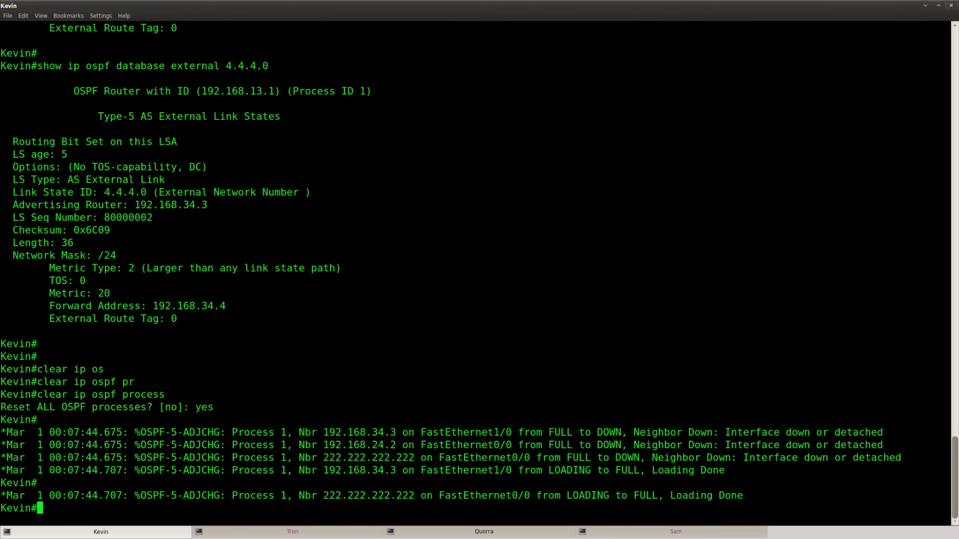
{"action": "key", "text": "Return"}
{"action": "key", "text": "Return"}
{"action": "key", "text": "Return"}
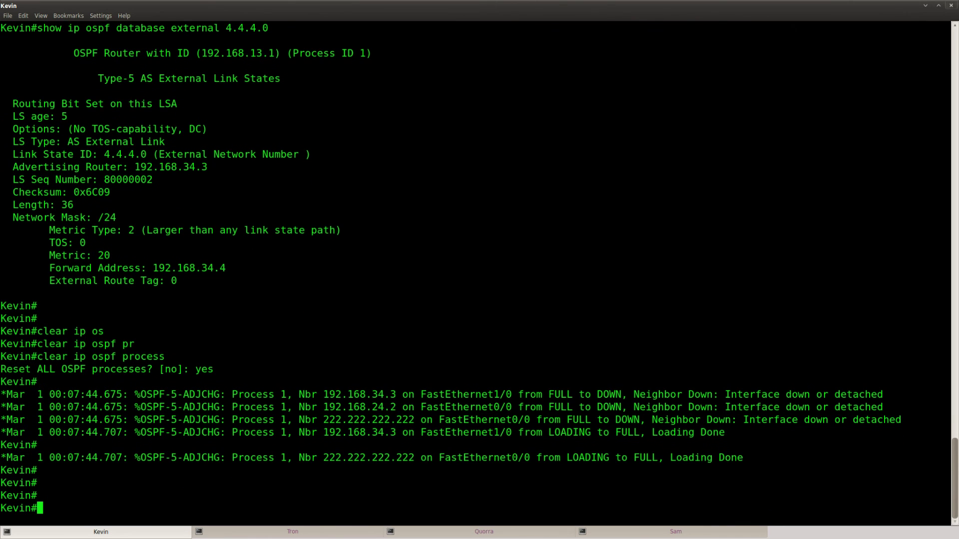
Step: Run show ip ospf database external 4.4.4.0 twice on Kevin to recheck the advertising router after its own reset
{"action": "key", "text": "Up"}
{"action": "key", "text": "Up"}
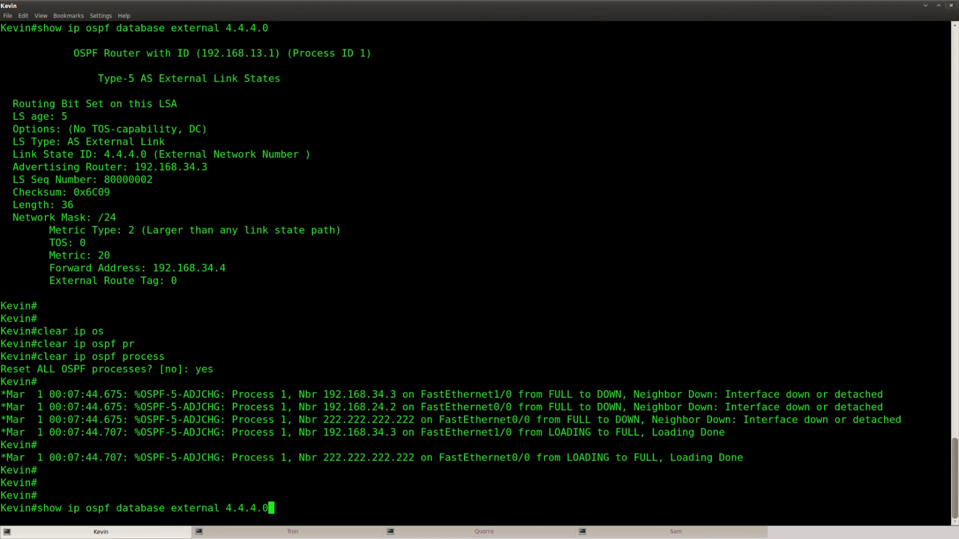
{"action": "key", "text": "Return"}
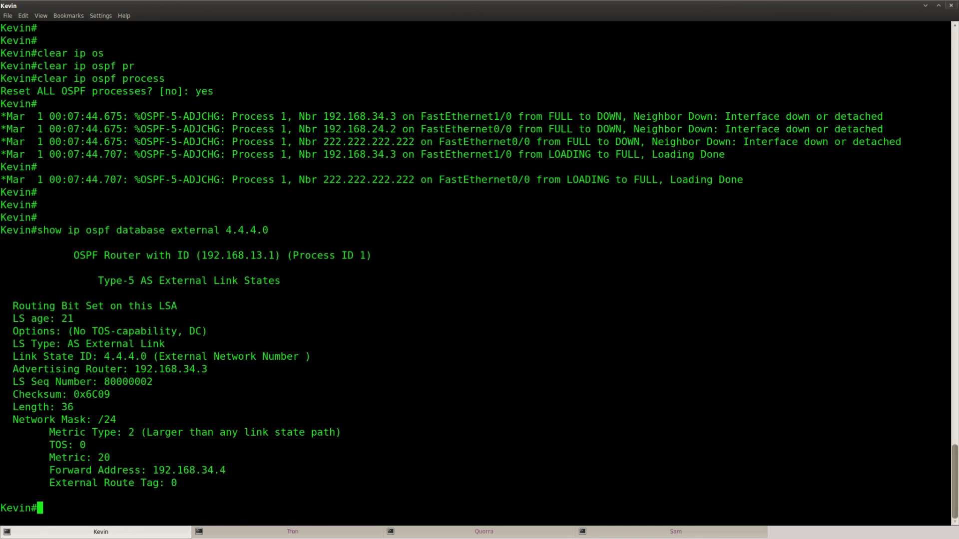
{"action": "key", "text": "Return"}
{"action": "key", "text": "Up"}
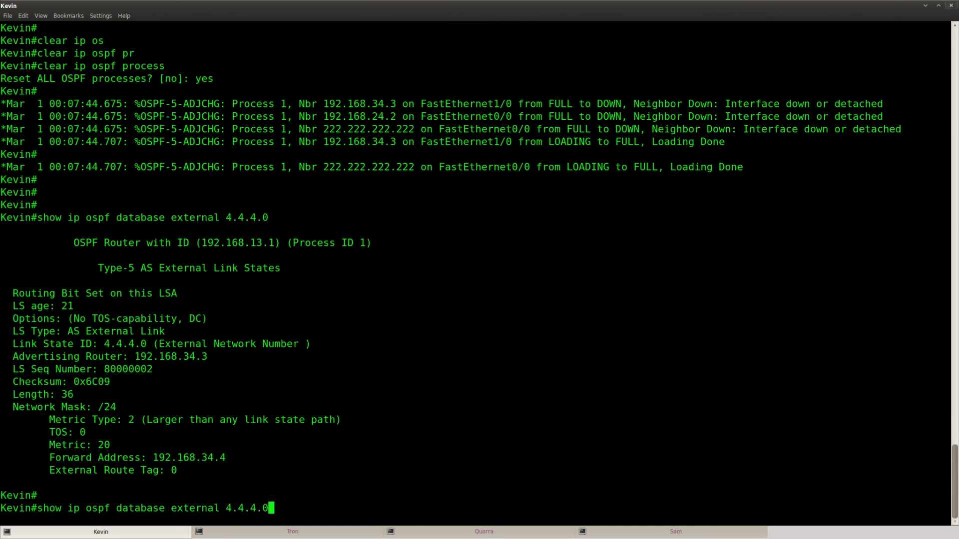
{"action": "key", "text": "Return"}
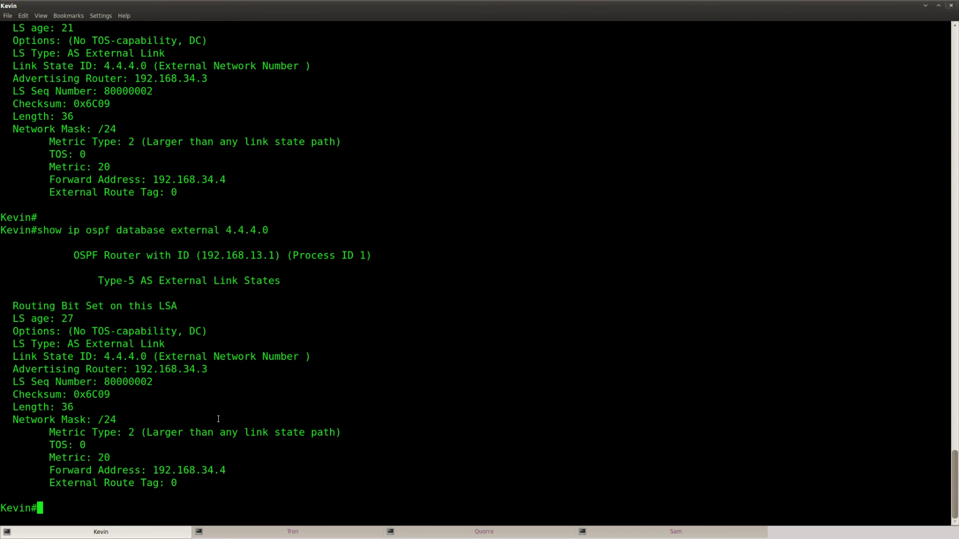
Step: Rerun show ip ospf database external 4.4.4.0 on Kevin and compare the LSA's Advertising Router with the previous output
{"action": "left_click_drag", "start_coordinate": [207, 370], "coordinate": [12, 369]}
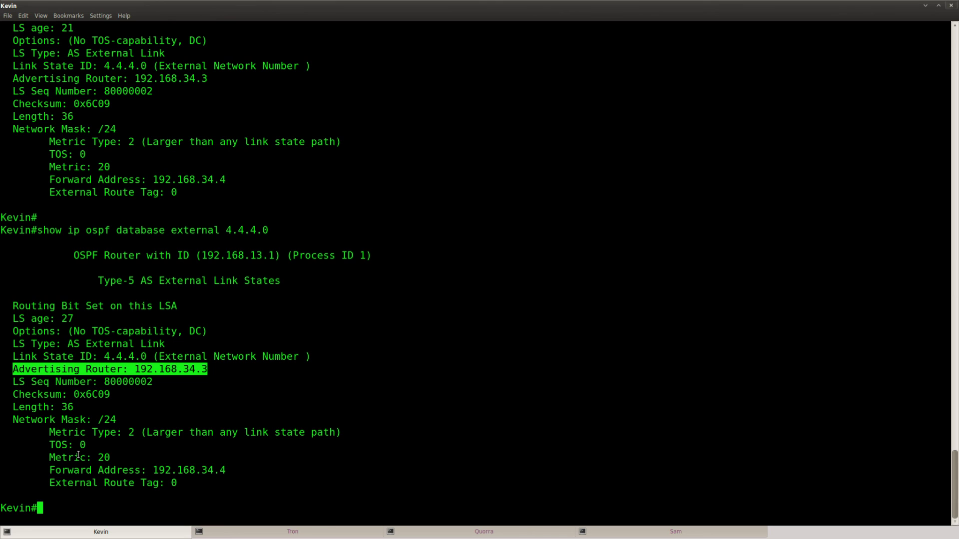
{"action": "key", "text": "Return"}
{"action": "key", "text": "Up"}
{"action": "key", "text": "Return"}
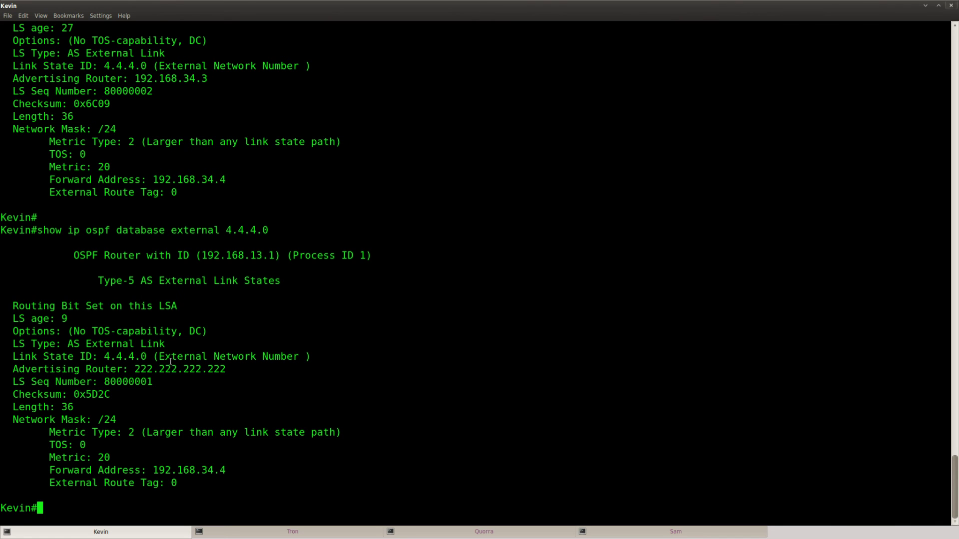
{"action": "scroll", "coordinate": [169, 363], "scroll_direction": "up", "scroll_amount": 2}
{"action": "scroll", "coordinate": [169, 363], "scroll_direction": "down", "scroll_amount": 2}
{"action": "left_click_drag", "start_coordinate": [226, 370], "coordinate": [13, 372]}
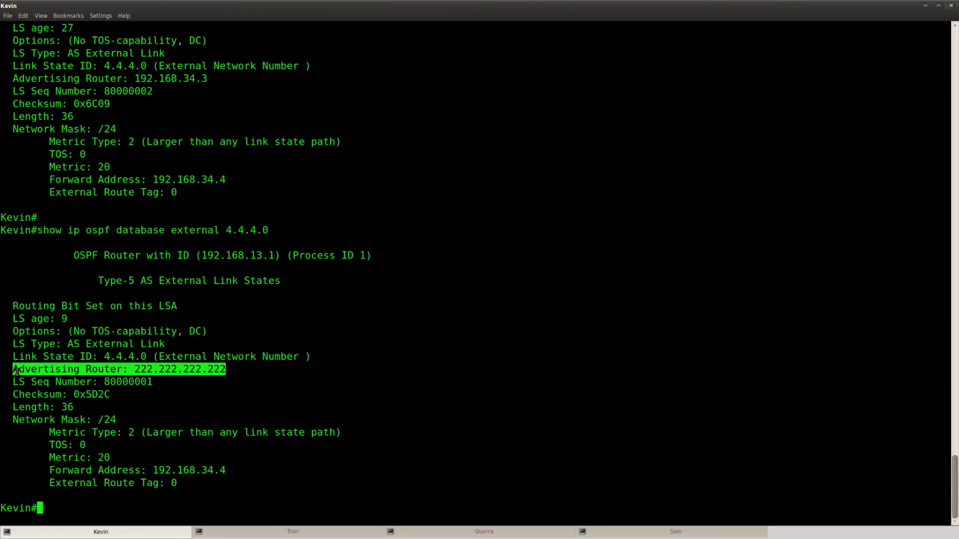
{"action": "left_click", "coordinate": [185, 425]}
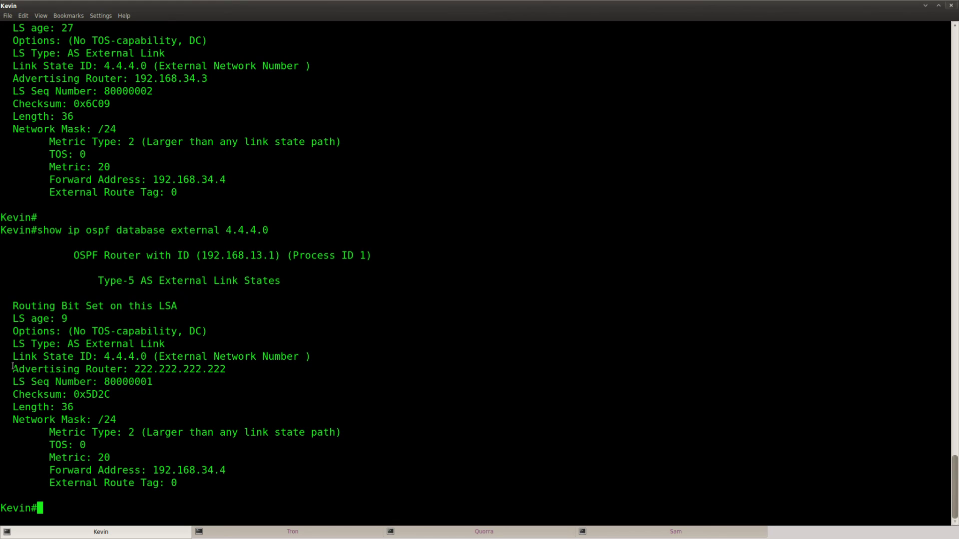
{"action": "left_click_drag", "start_coordinate": [13, 366], "coordinate": [134, 371]}
{"action": "left_click", "coordinate": [198, 384]}
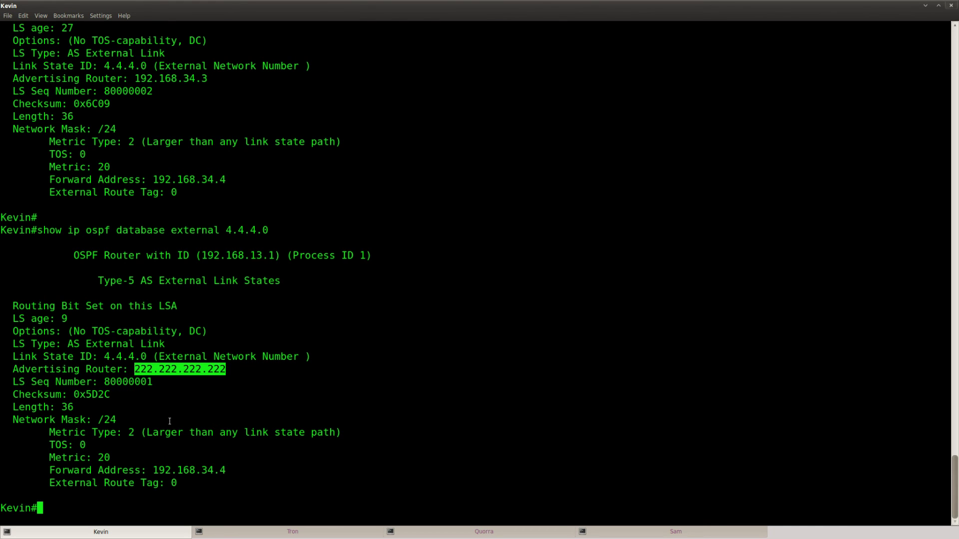
{"action": "left_click", "coordinate": [179, 403]}
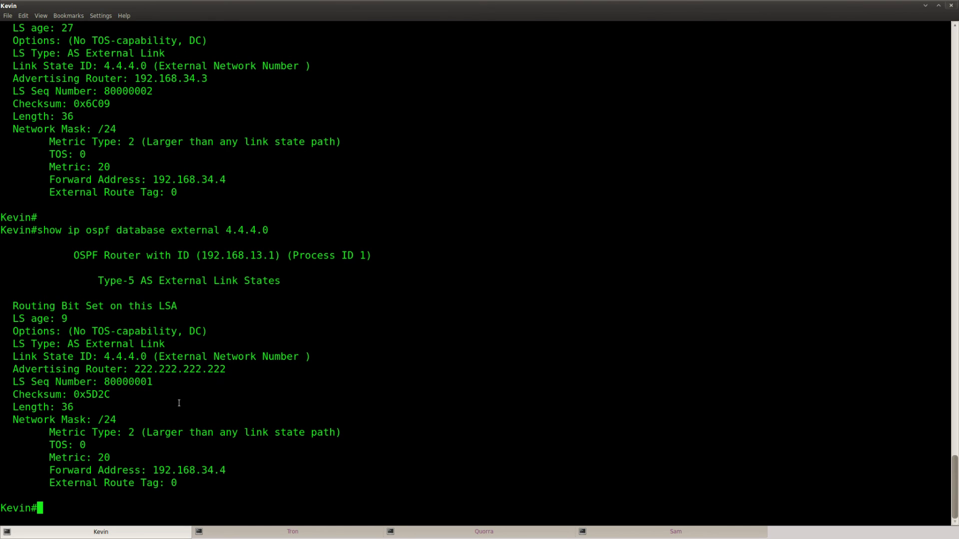
Step: Show the IP routing table on Tron and check the route type of the 4.4.4.0 entry
{"action": "left_click", "coordinate": [242, 534]}
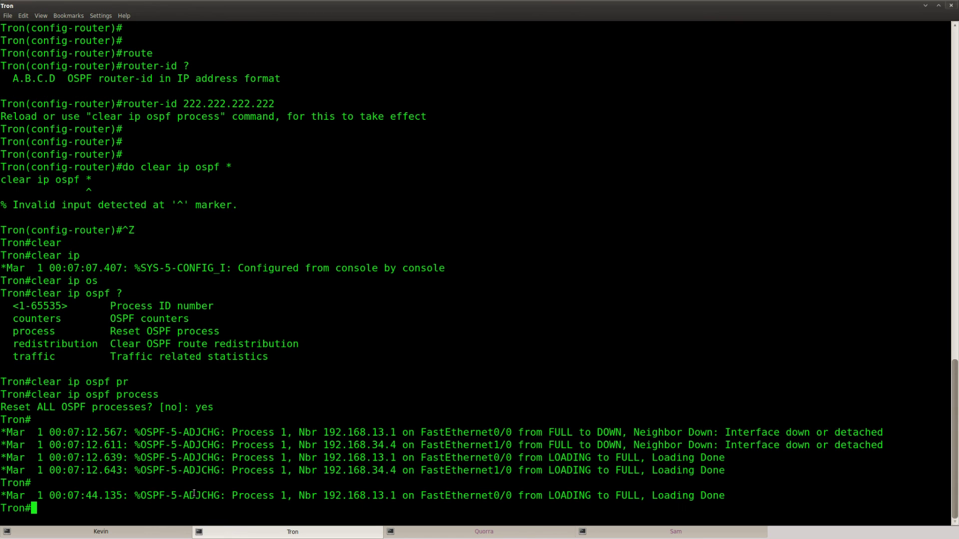
{"action": "type", "text": "sho"}
{"action": "key", "text": "Tab"}
{"action": "type", "text": "ip route"}
{"action": "key", "text": "Return"}
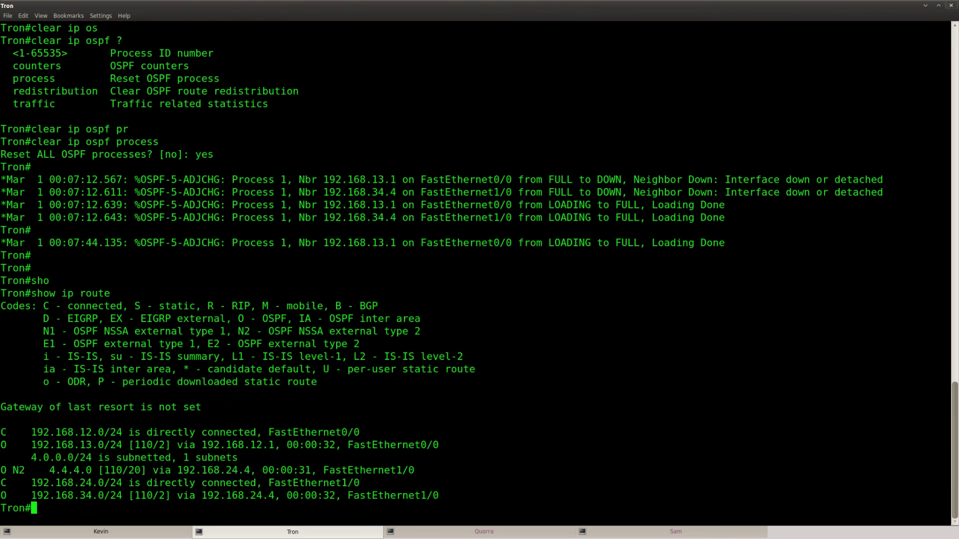
{"action": "left_click_drag", "start_coordinate": [415, 470], "coordinate": [2, 470]}
Step: Show the IP routing table on Quorra and check how its 4.4.4.0 route is marked
{"action": "left_click", "coordinate": [475, 533]}
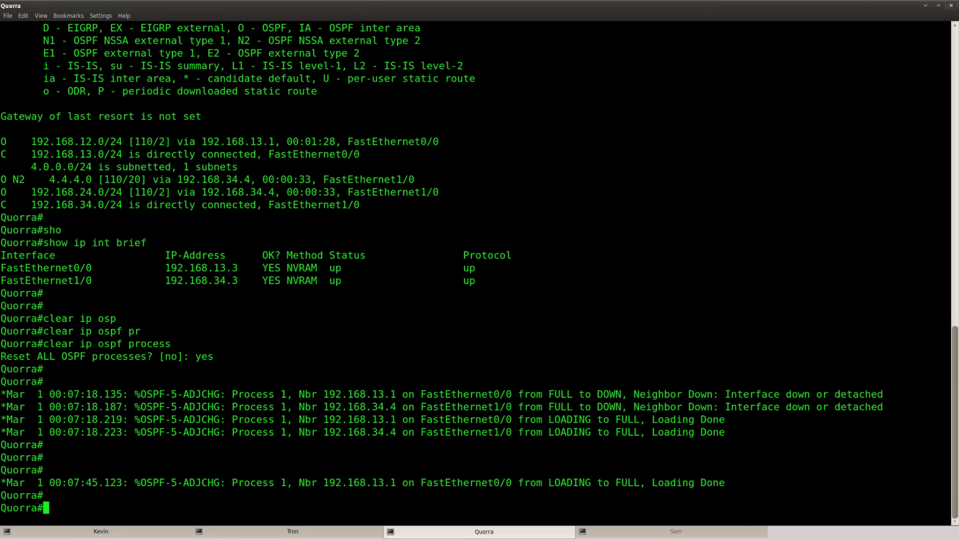
{"action": "type", "text": "sho"}
{"action": "key", "text": "Tab"}
{"action": "type", "text": "ip route"}
{"action": "key", "text": "Return"}
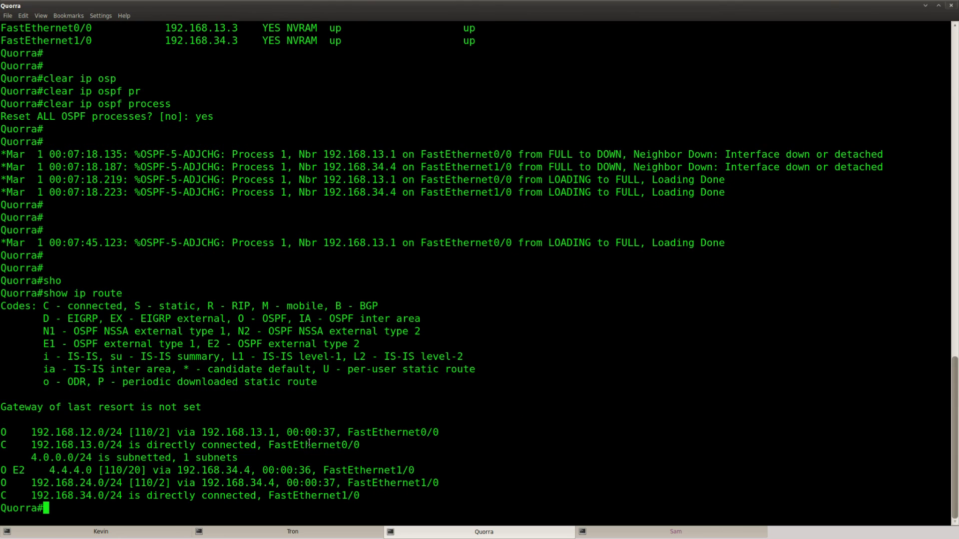
{"action": "left_click_drag", "start_coordinate": [415, 470], "coordinate": [1, 470]}
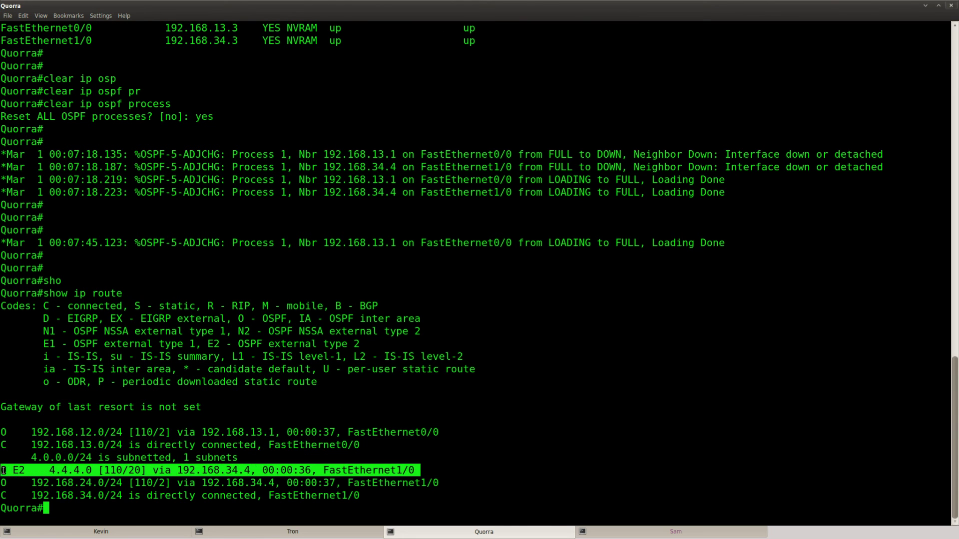
{"action": "left_click", "coordinate": [33, 487]}
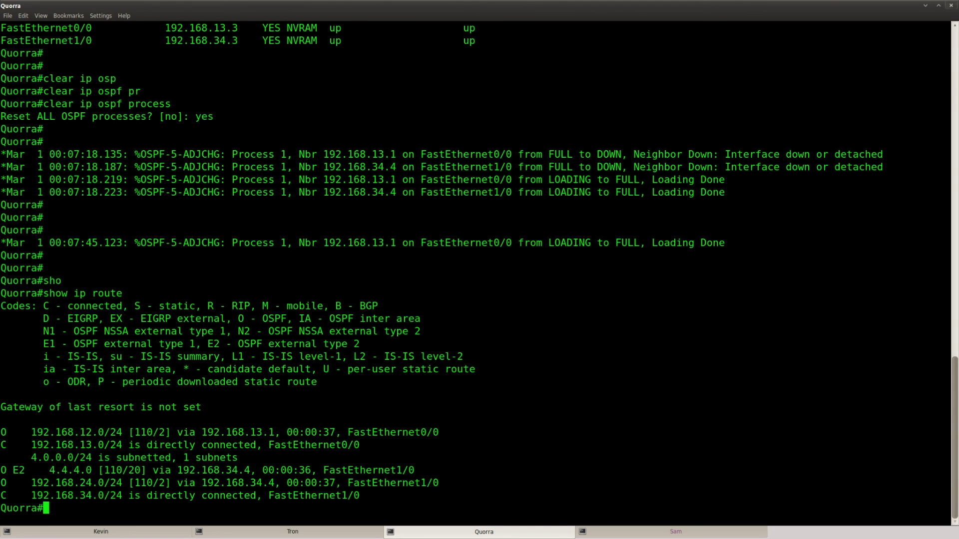
Step: Switch to the lab page in Firefox and review the Goal list against the finished configuration
{"action": "key", "text": "alt+Tab"}
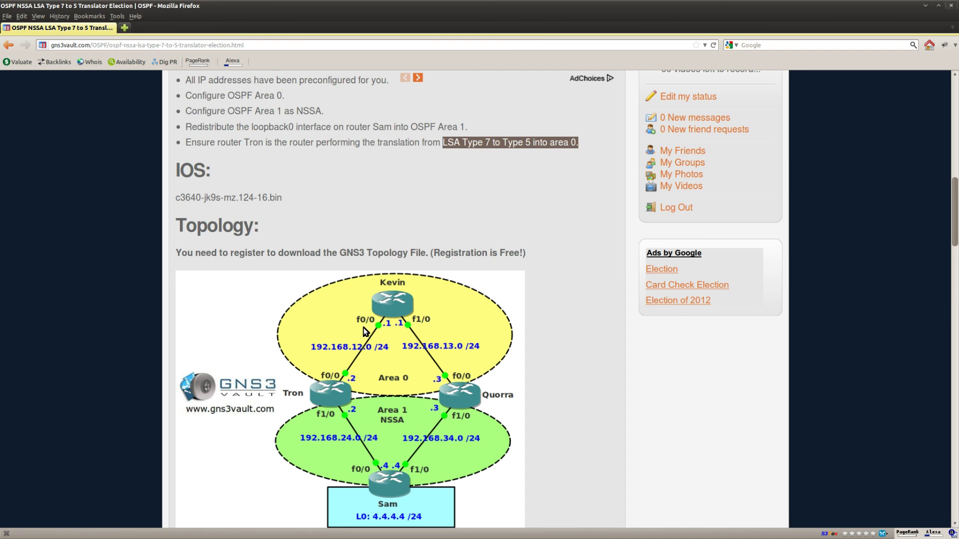
{"action": "left_click", "coordinate": [378, 197]}
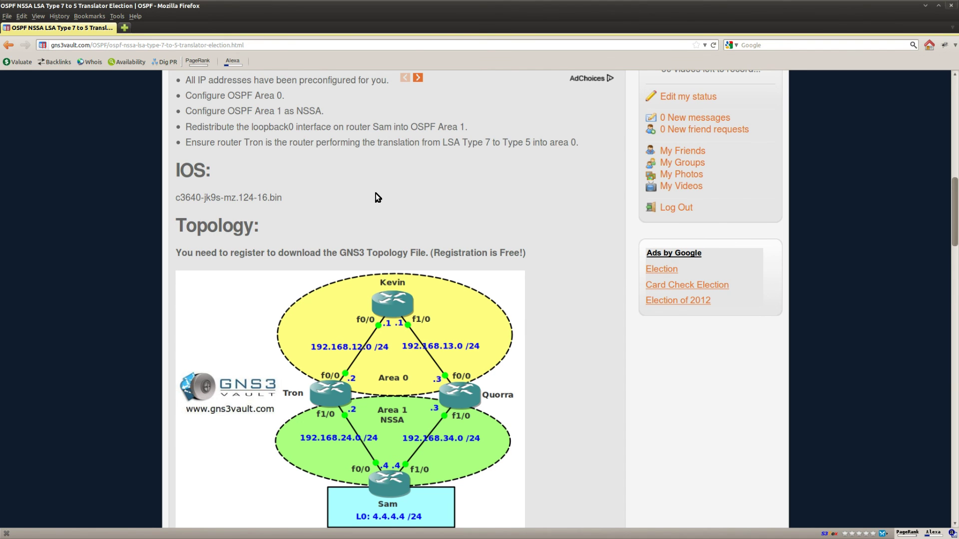
{"action": "scroll", "coordinate": [378, 197], "scroll_direction": "up", "scroll_amount": 3}
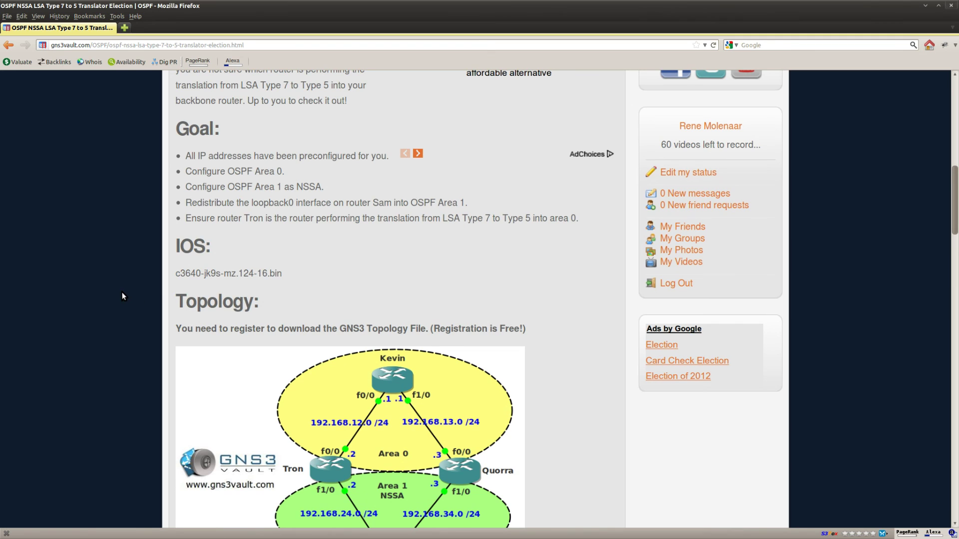